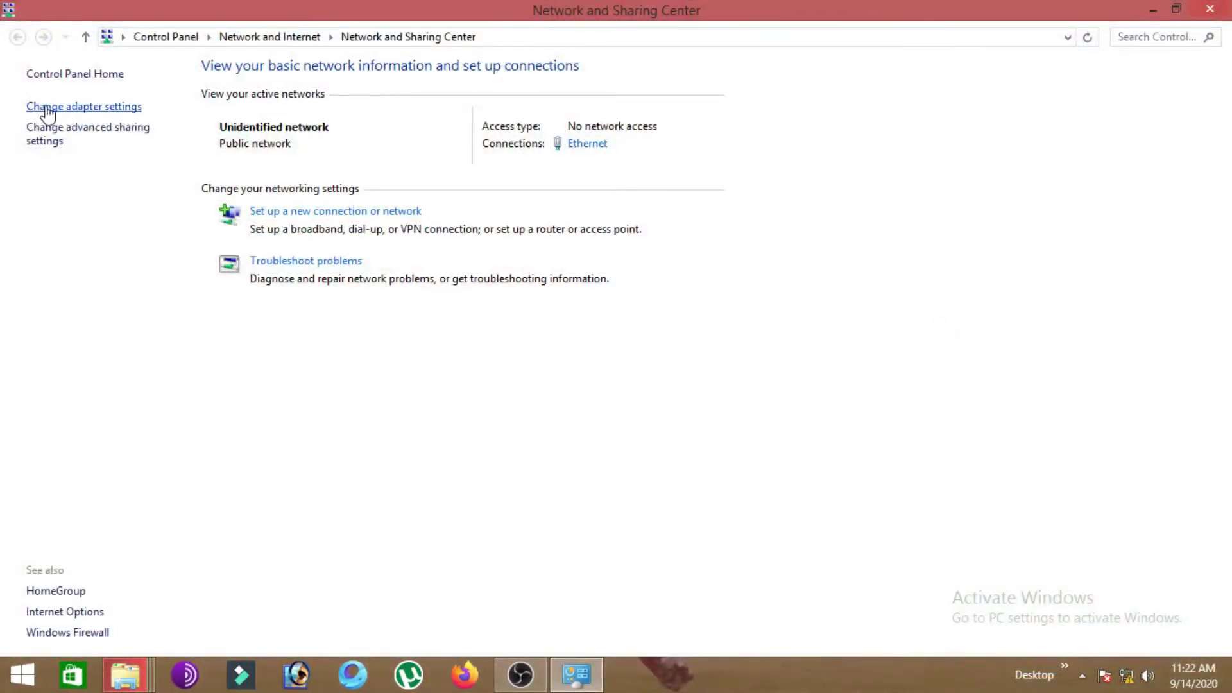
- Open the status window of the Ethernet adapter from the computer's network adapter settings
click(46, 108)
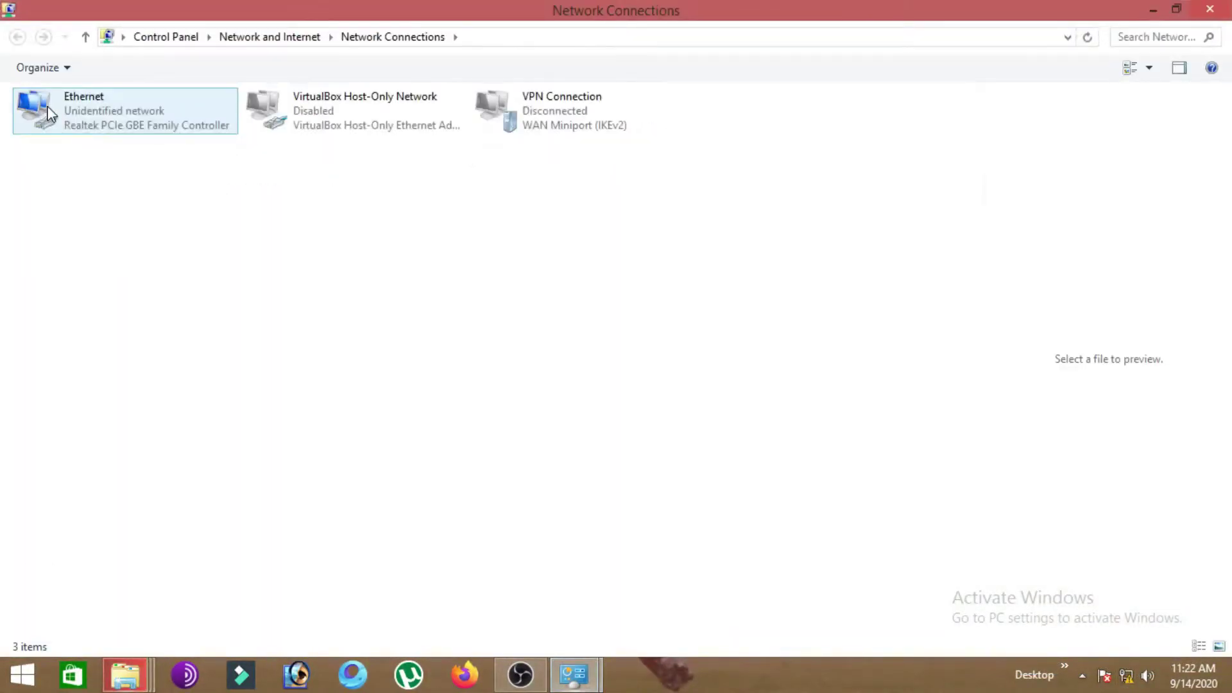
click(66, 114)
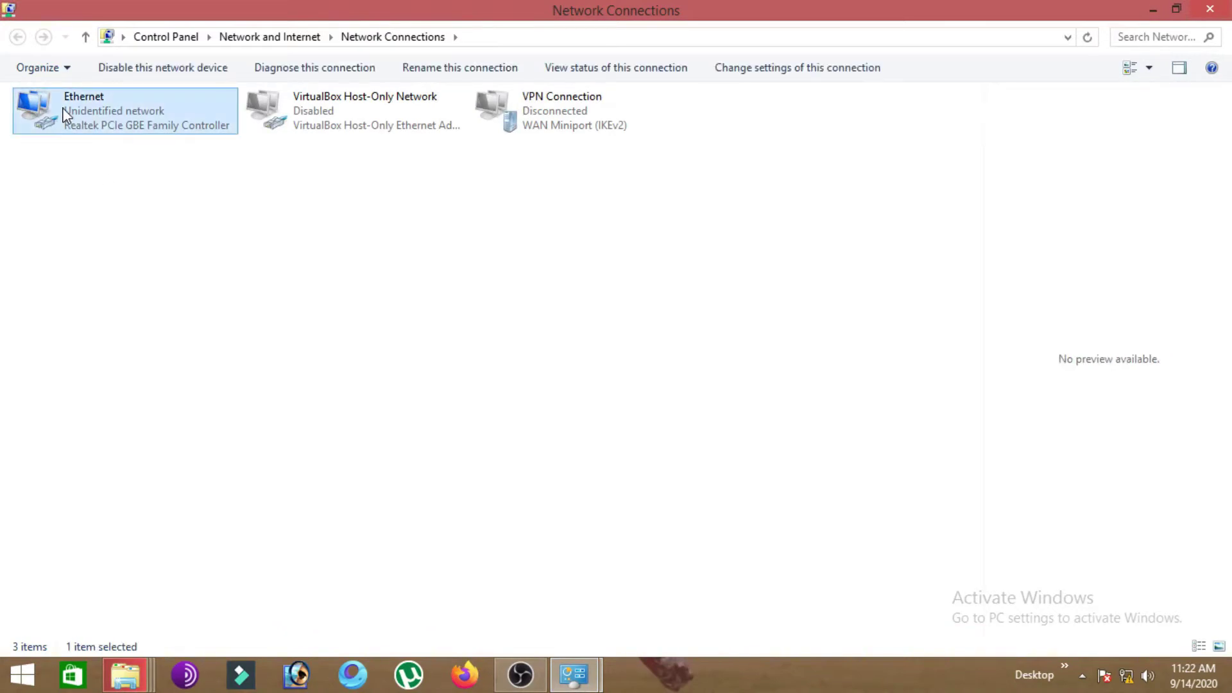
right_click(67, 127)
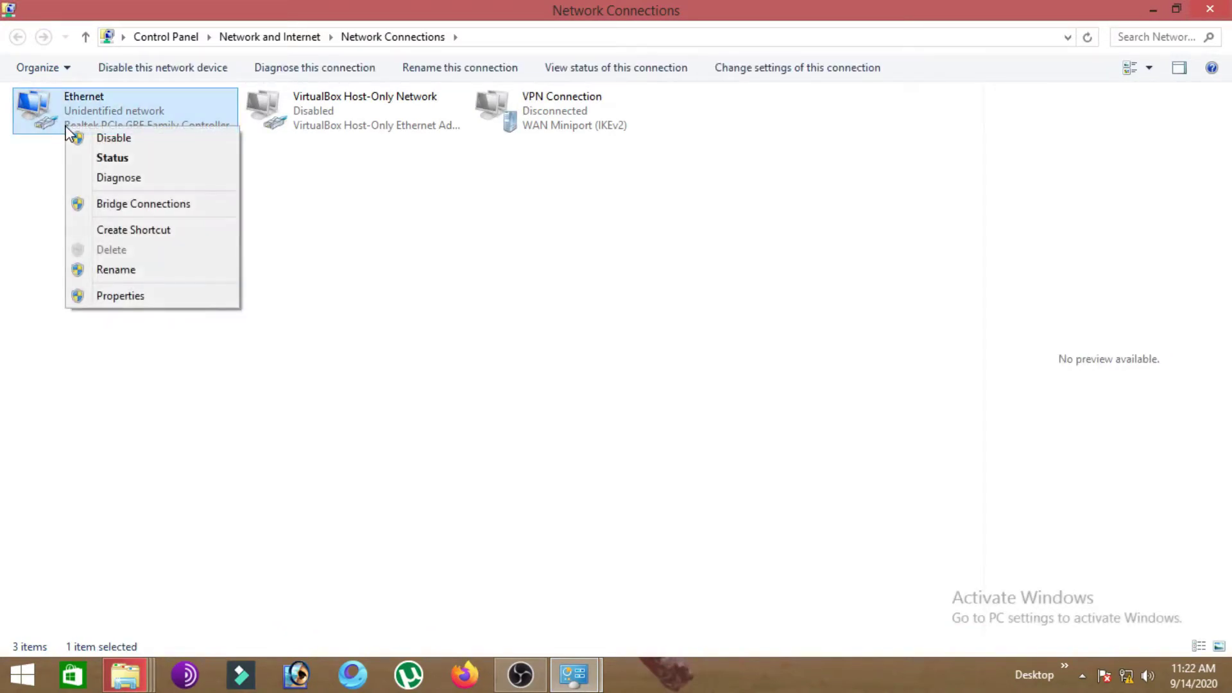
click(101, 159)
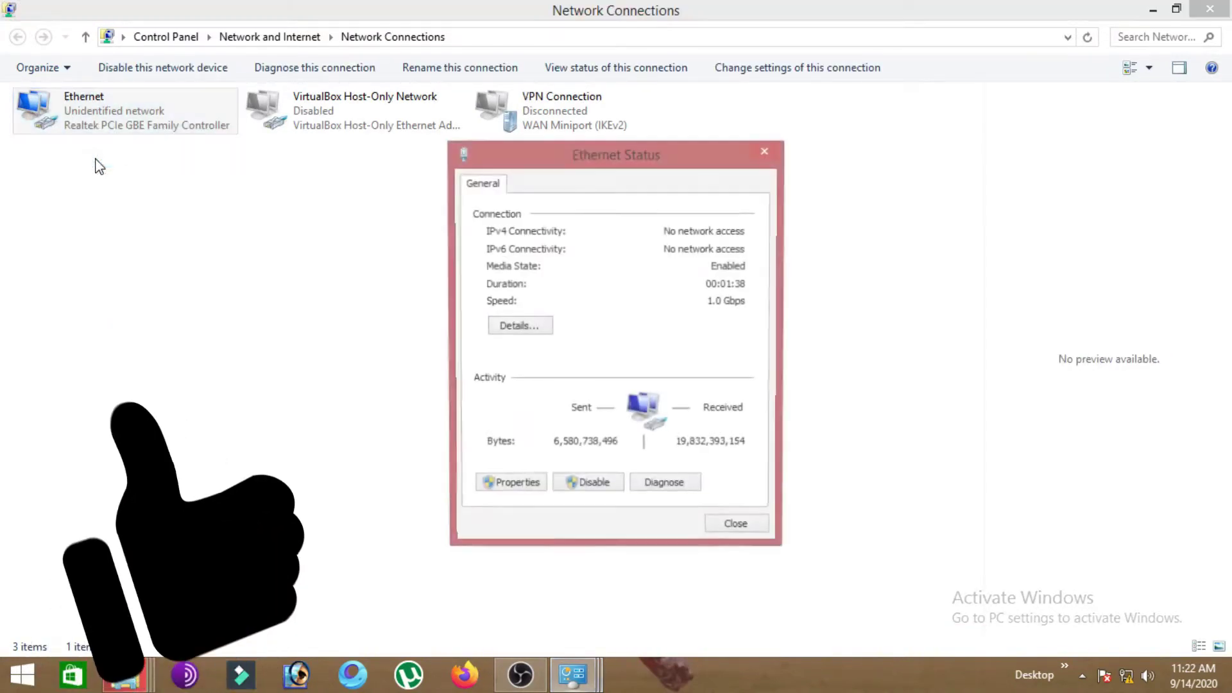
drag(627, 161, 541, 97)
- Examine the Ethernet connection's IPv4 address, subnet mask, default gateway and DNS server in its connection details
click(441, 267)
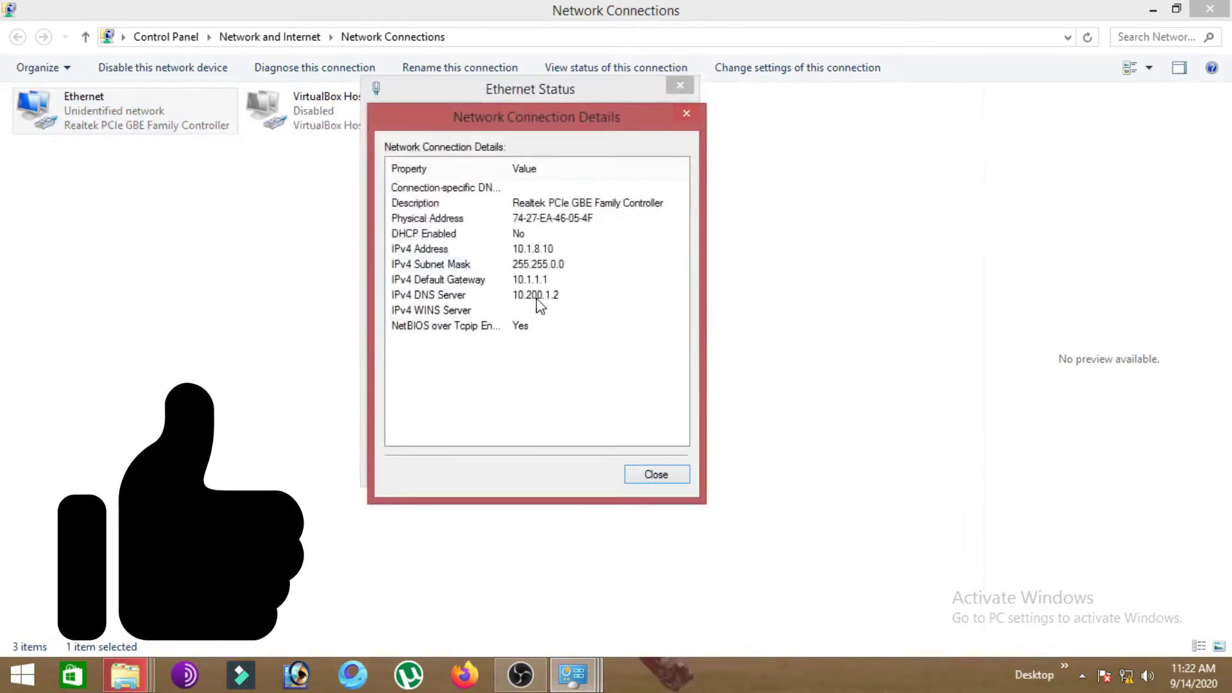
click(517, 252)
click(576, 310)
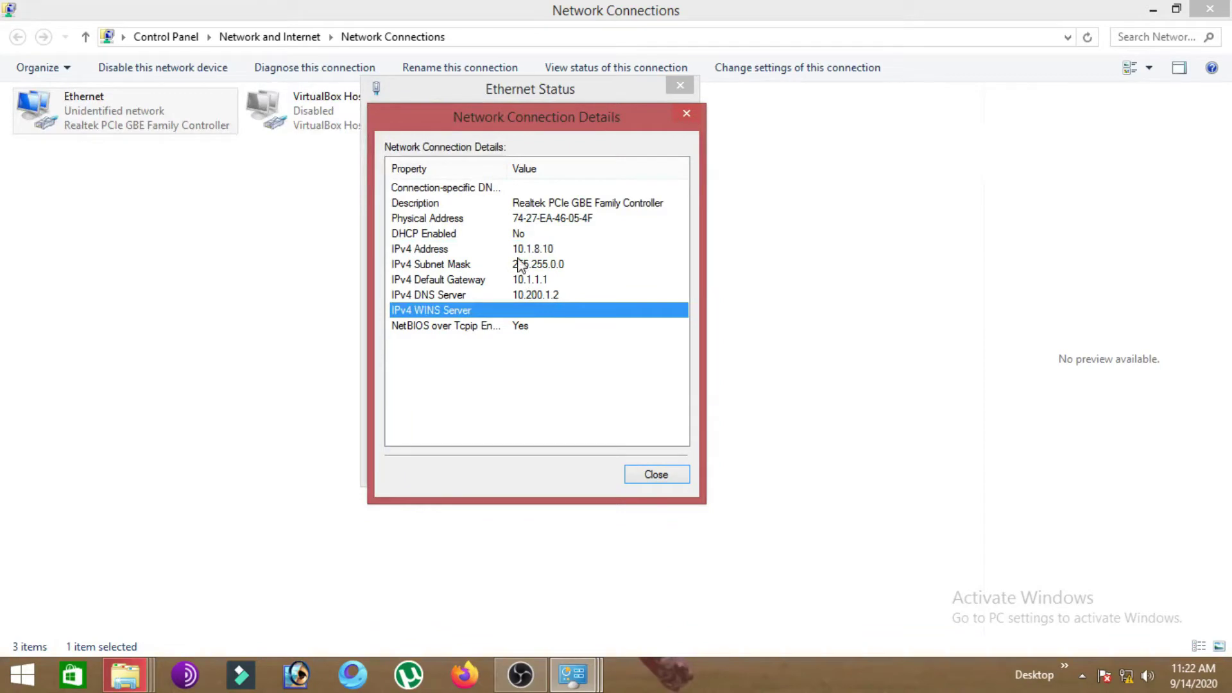
drag(566, 126, 568, 152)
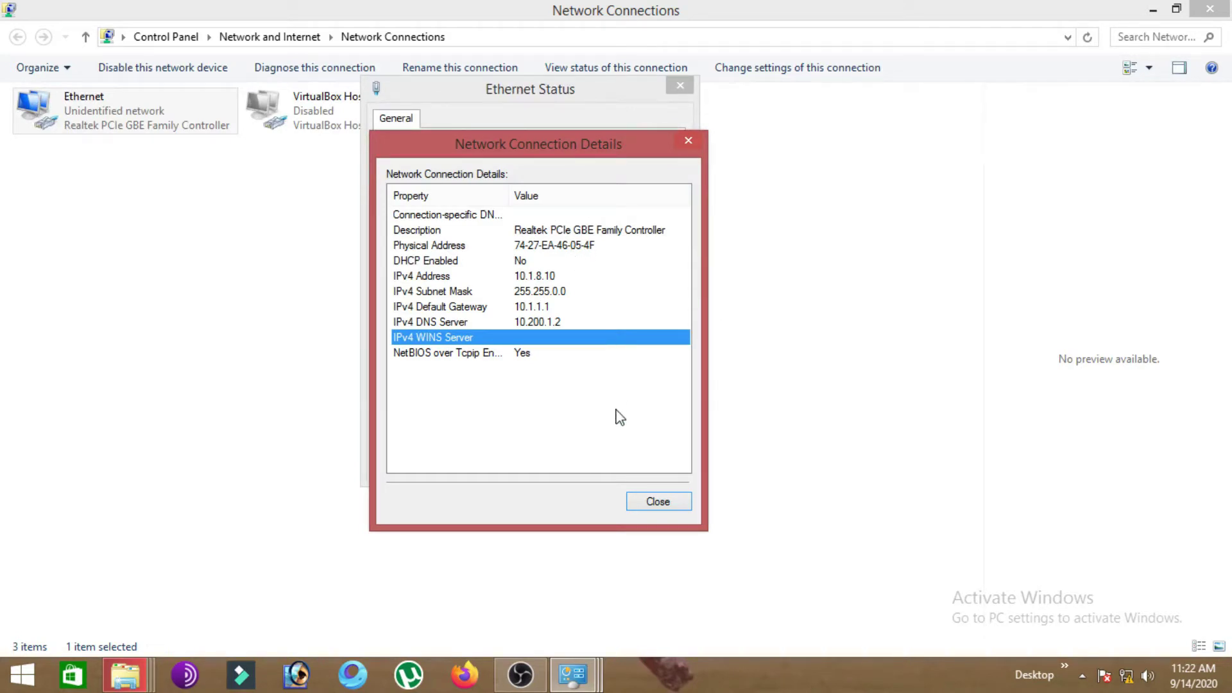
click(652, 502)
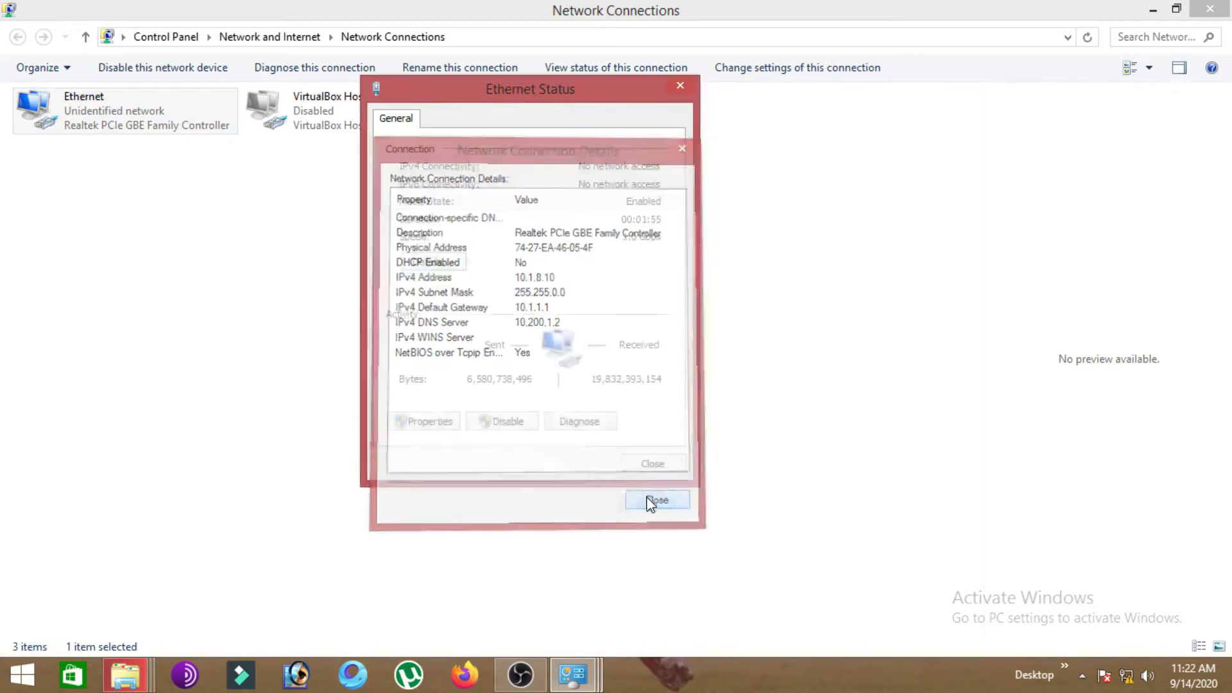
click(430, 422)
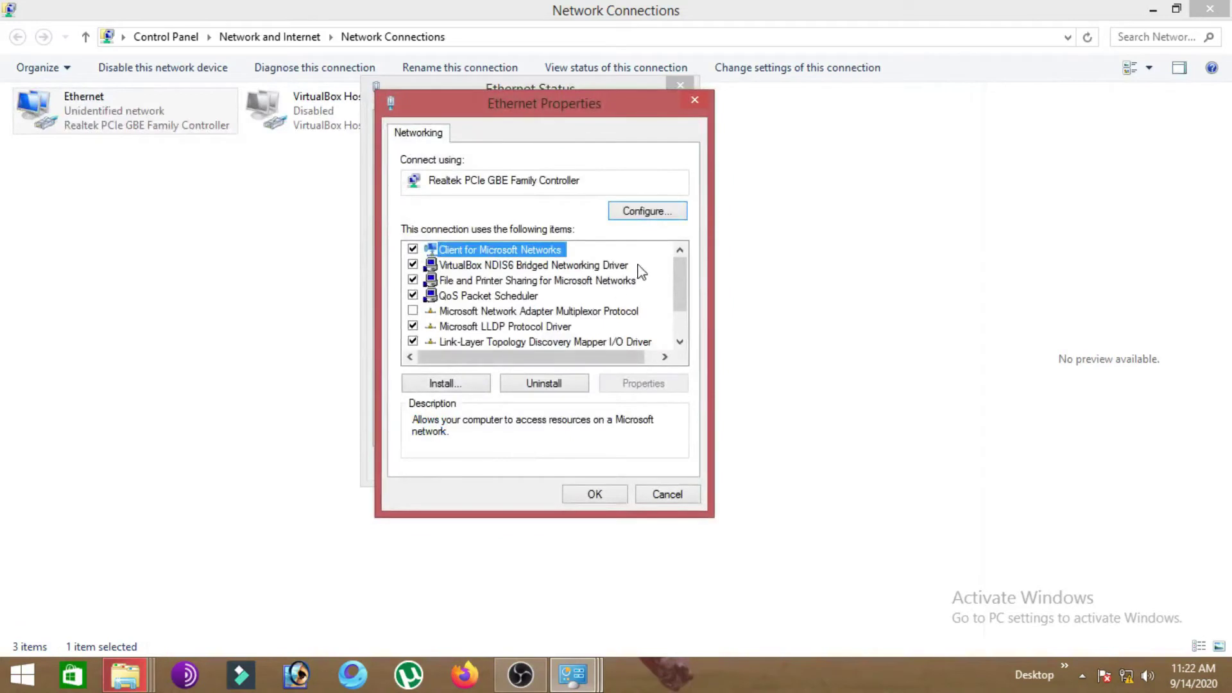
drag(682, 288, 682, 332)
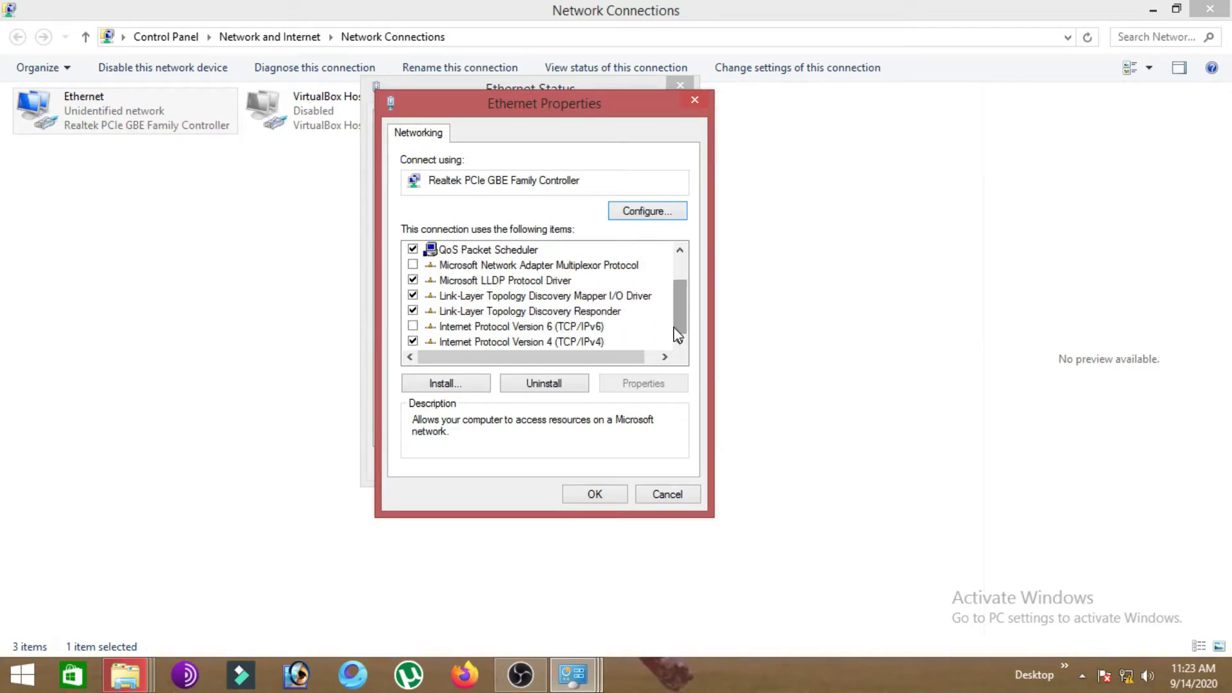
mouse_move(682, 324)
mouse_down()
mouse_move(681, 270)
mouse_move(681, 331)
mouse_up()
click(664, 493)
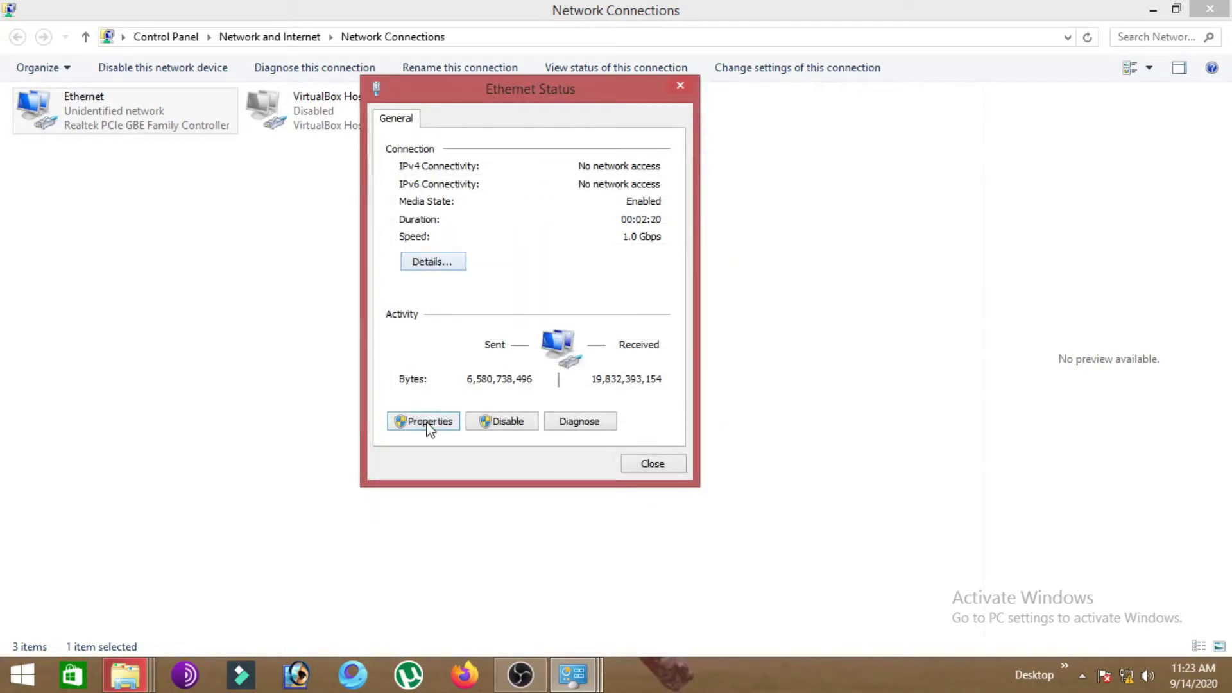
- Open the Internet Protocol Version 4 (TCP/IPv4) properties of the Ethernet adapter
drag(521, 101, 517, 137)
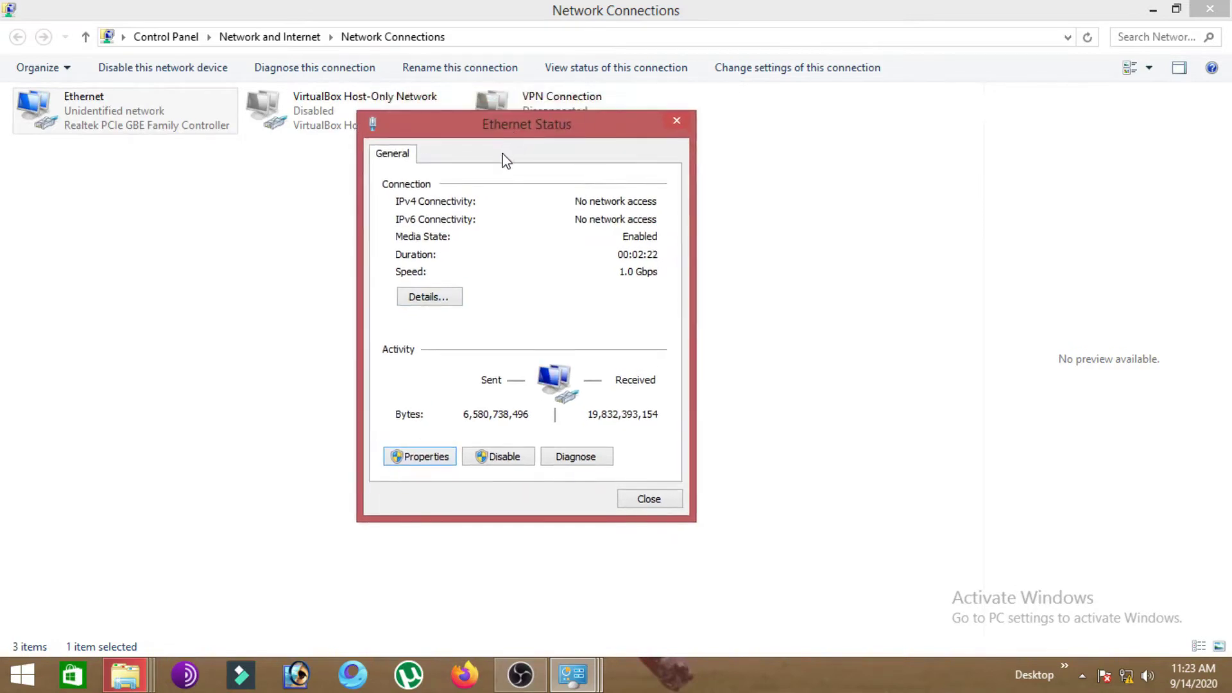
click(436, 461)
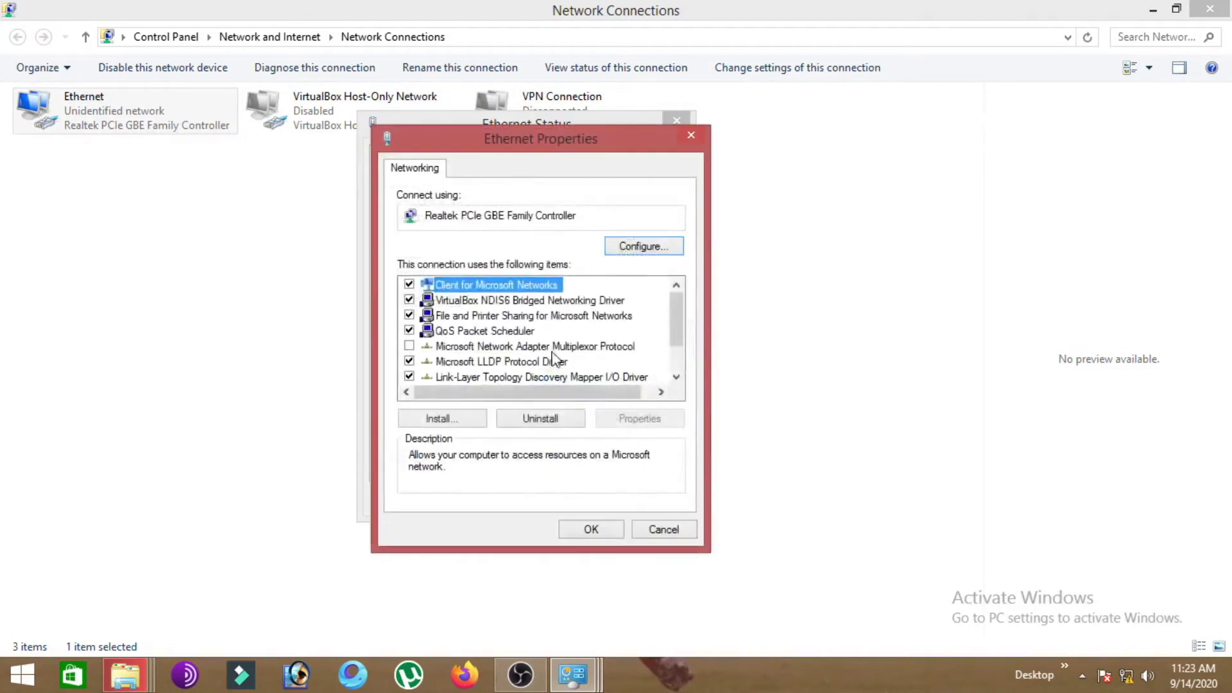
drag(677, 330, 685, 369)
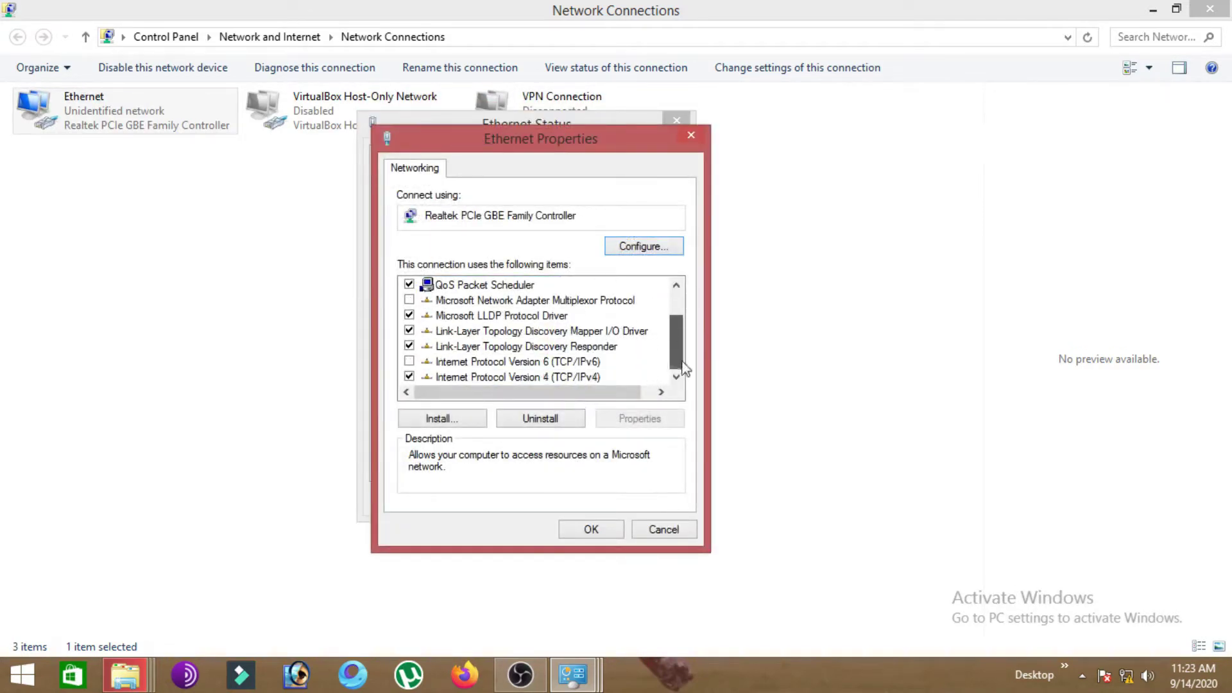
click(529, 382)
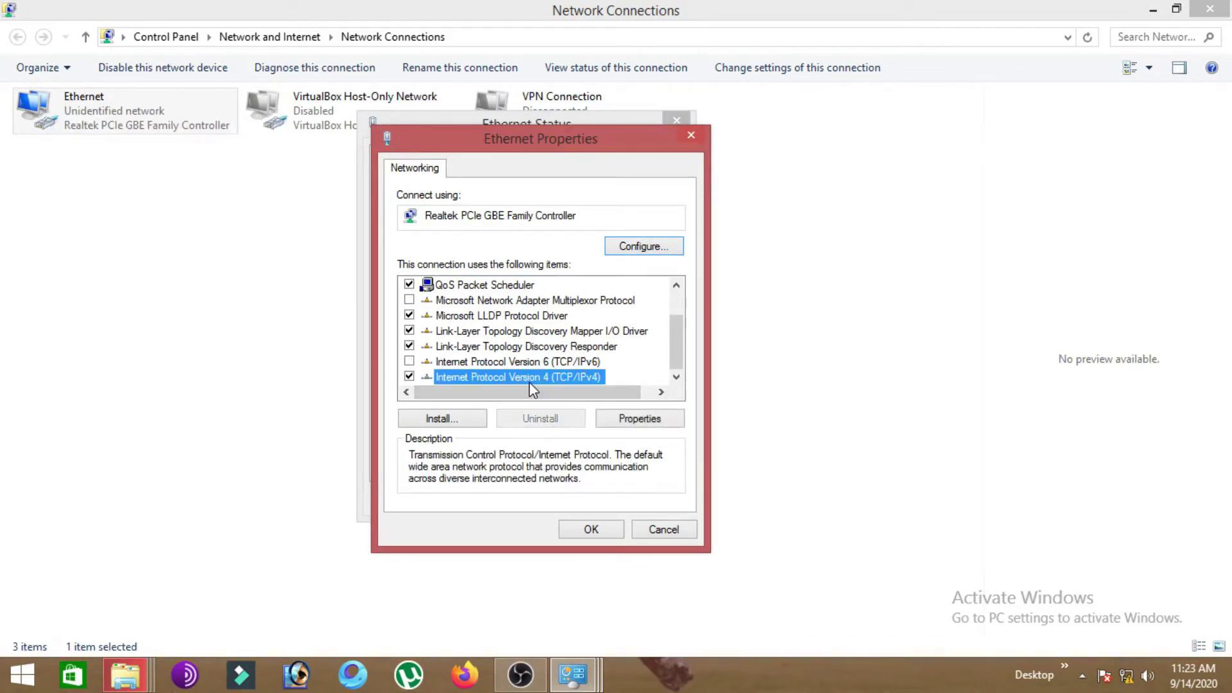
double_click(556, 379)
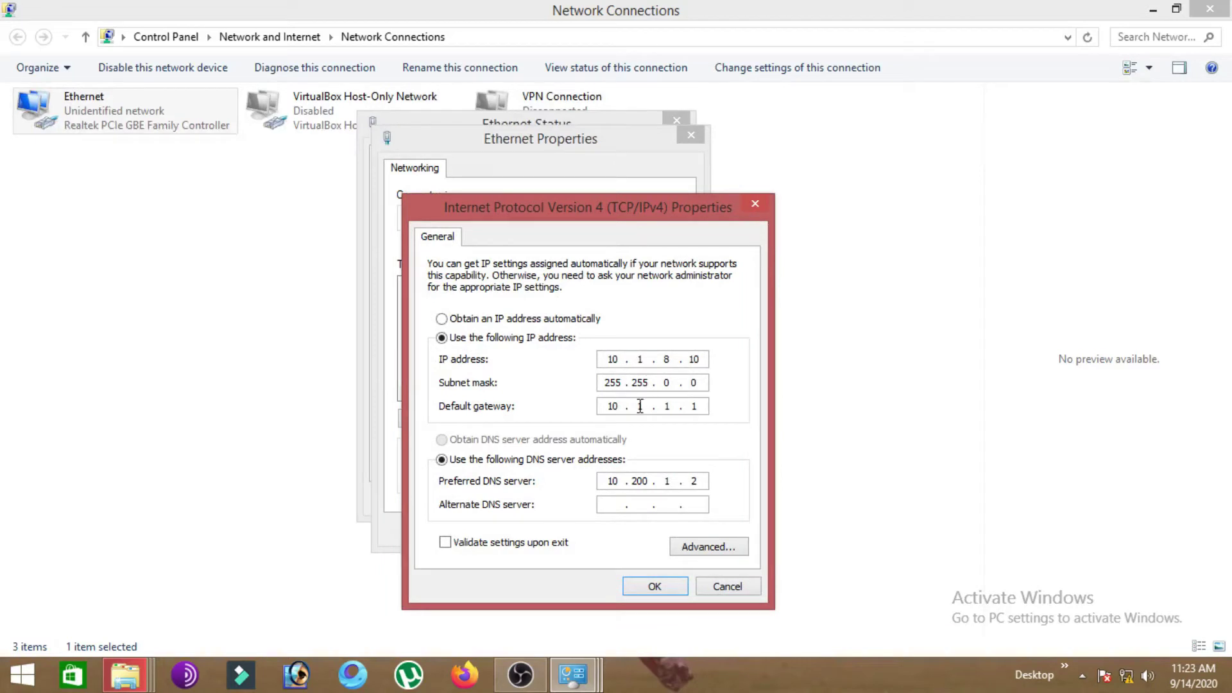
drag(671, 213, 621, 151)
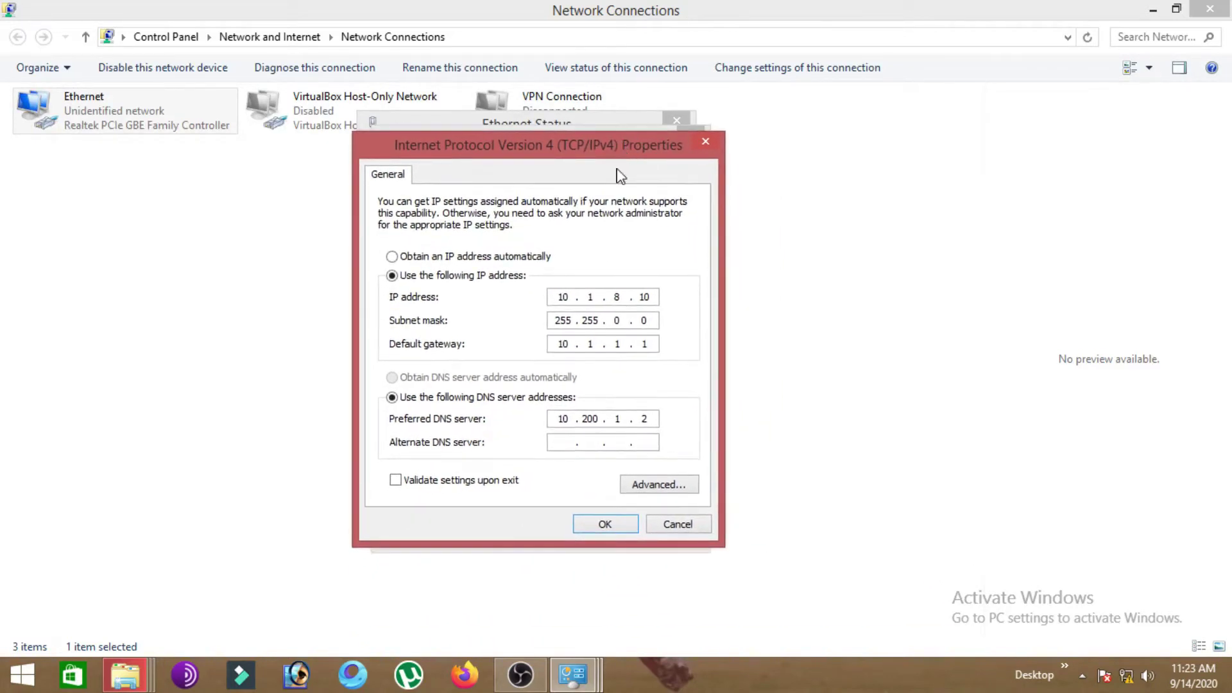
- Start an additional IP address entry in the advanced TCP/IP settings and enter 192.168.0.100
click(652, 484)
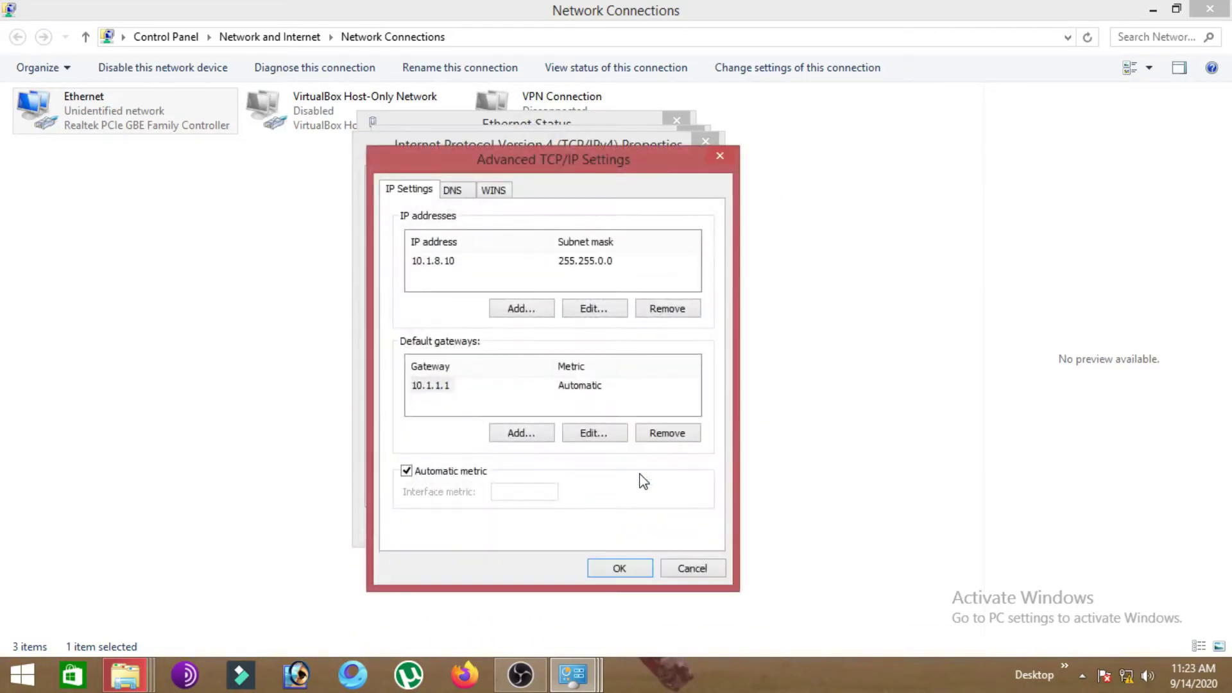
click(513, 312)
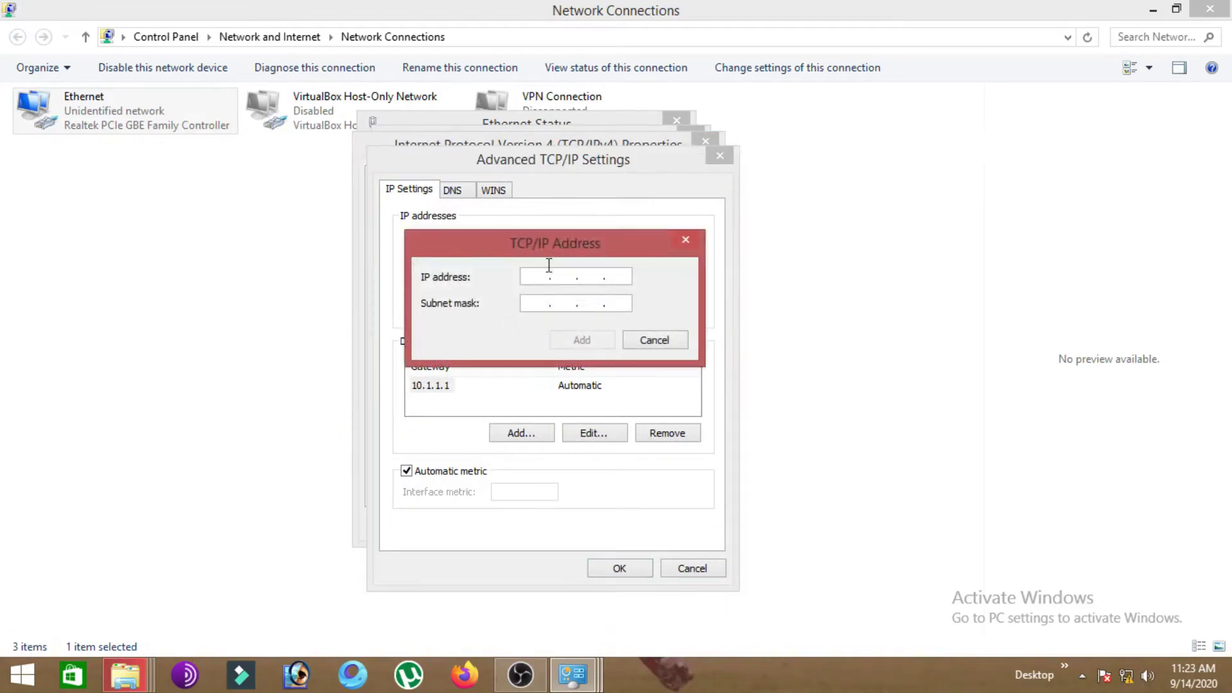
drag(564, 270, 533, 298)
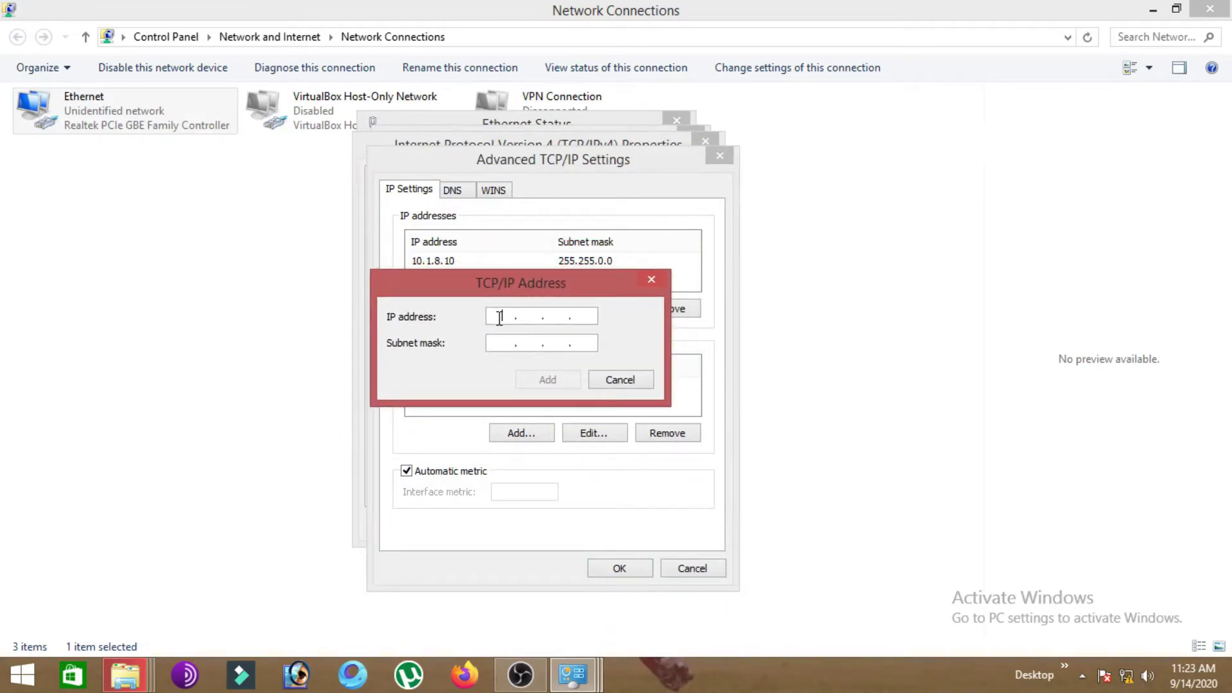
text(1)
key(BackSpace)
text(192 . 168 . 0 . 100)
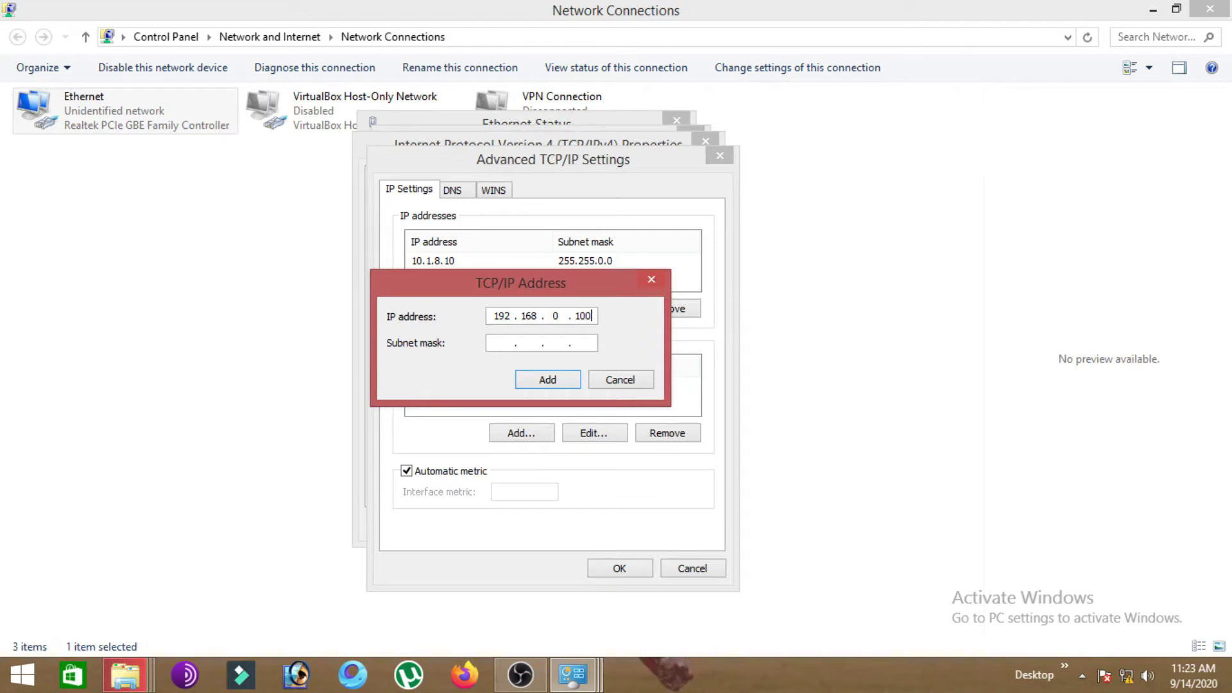
- Change the new IP address to 192.168.0.101 and add it with subnet mask 255.255.255.0
drag(501, 309, 525, 311)
double_click(529, 316)
double_click(555, 316)
text(1)
key(Tab)
drag(533, 296, 521, 256)
click(494, 307)
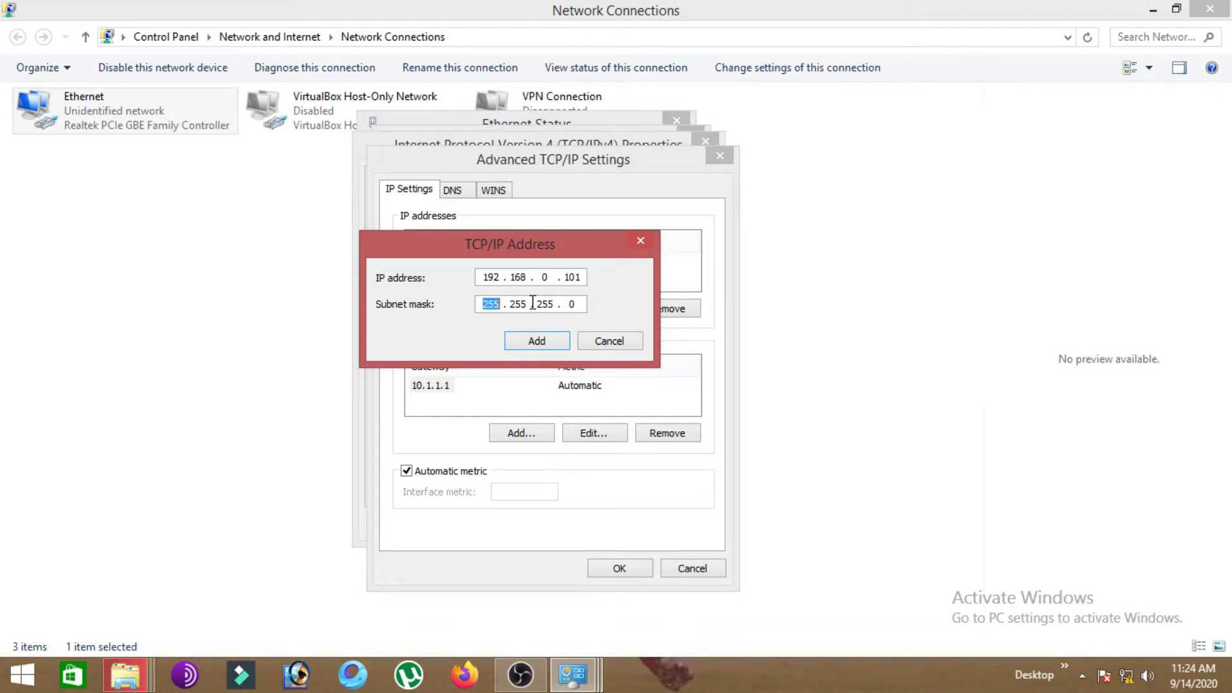
click(574, 303)
click(545, 344)
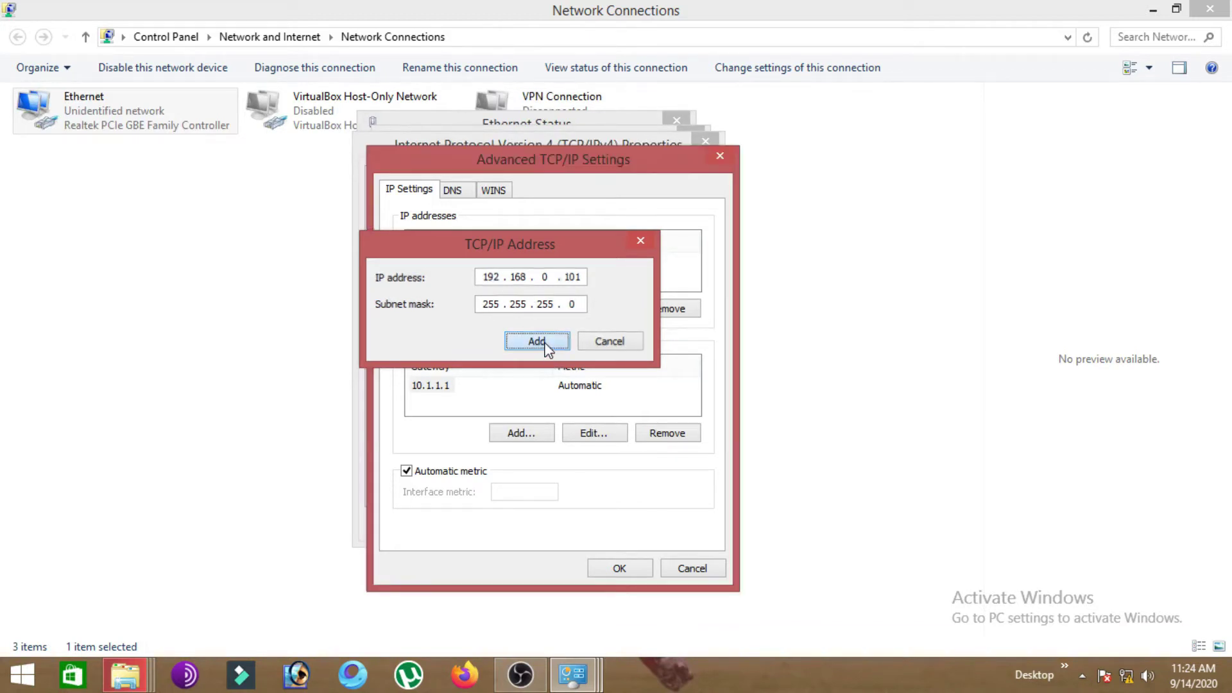
- Apply the advanced TCP/IP, IPv4 and Ethernet properties, and close the remaining network windows
click(620, 568)
click(599, 527)
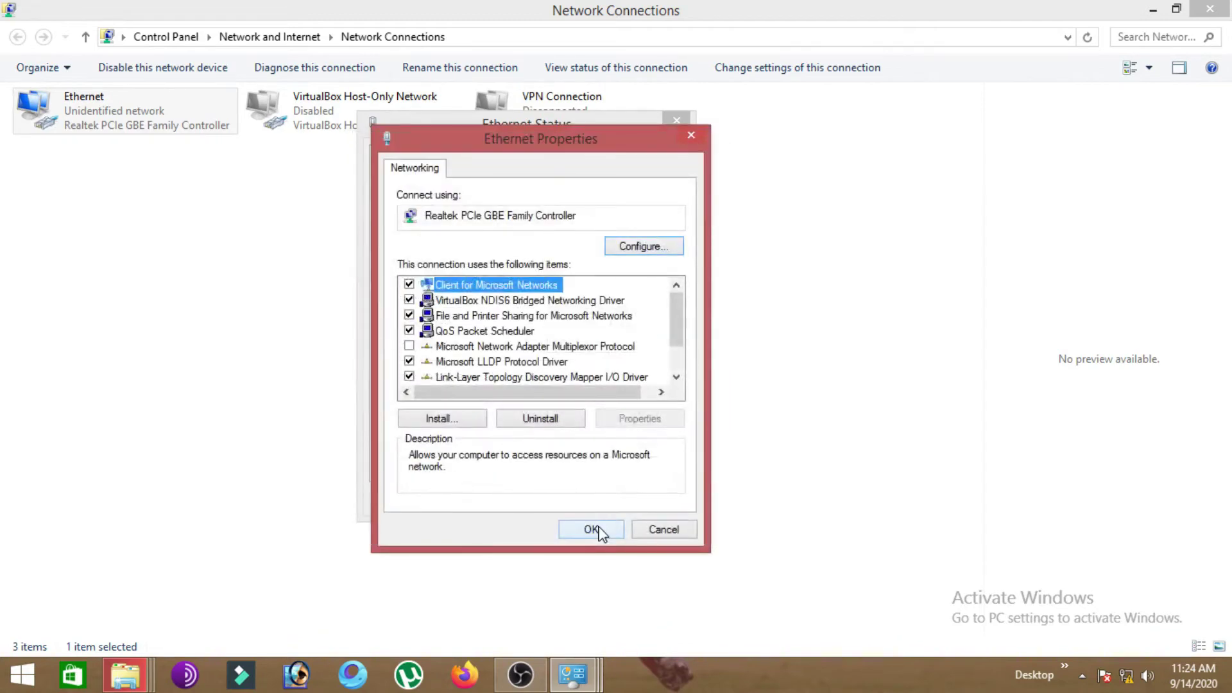
click(599, 530)
click(642, 498)
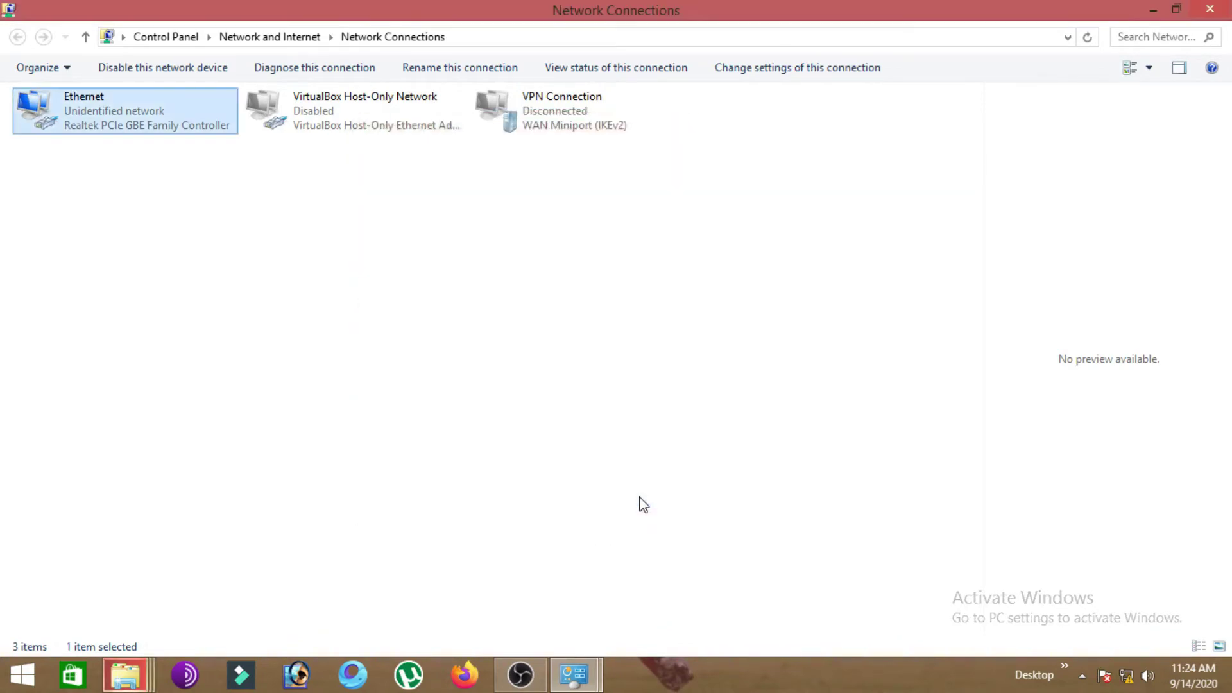
click(1227, 6)
click(1227, 7)
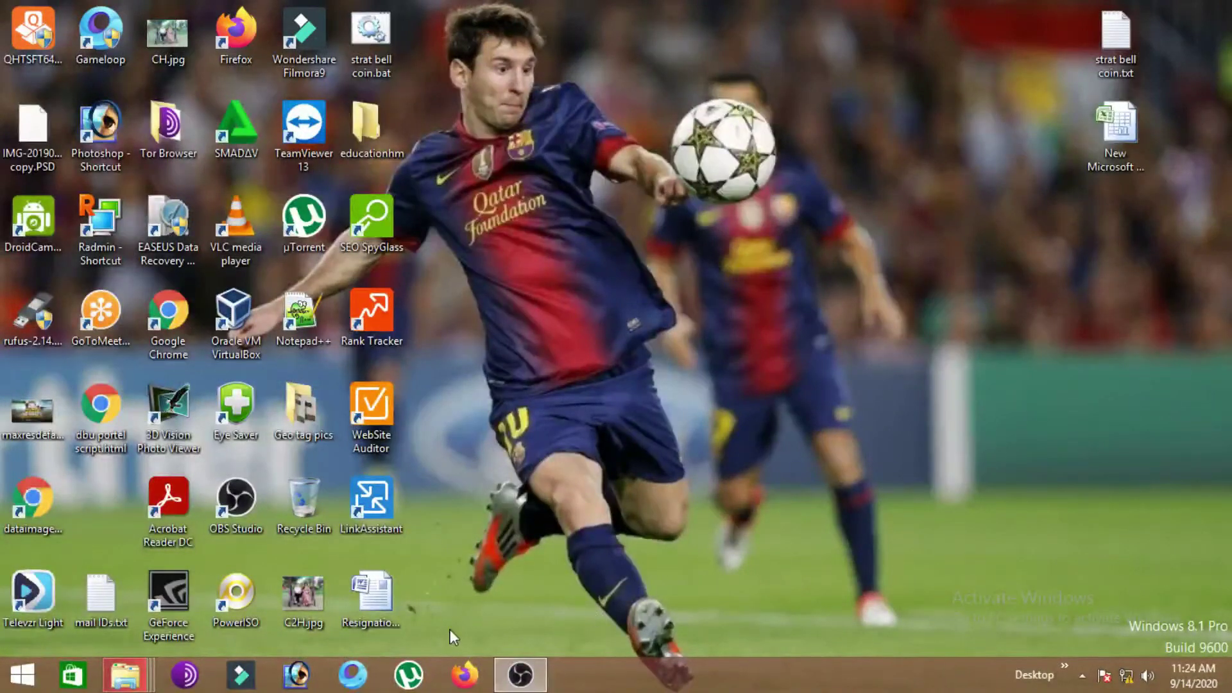
- Launch Firefox and load the access point's login page at 192.168.0.50
click(475, 674)
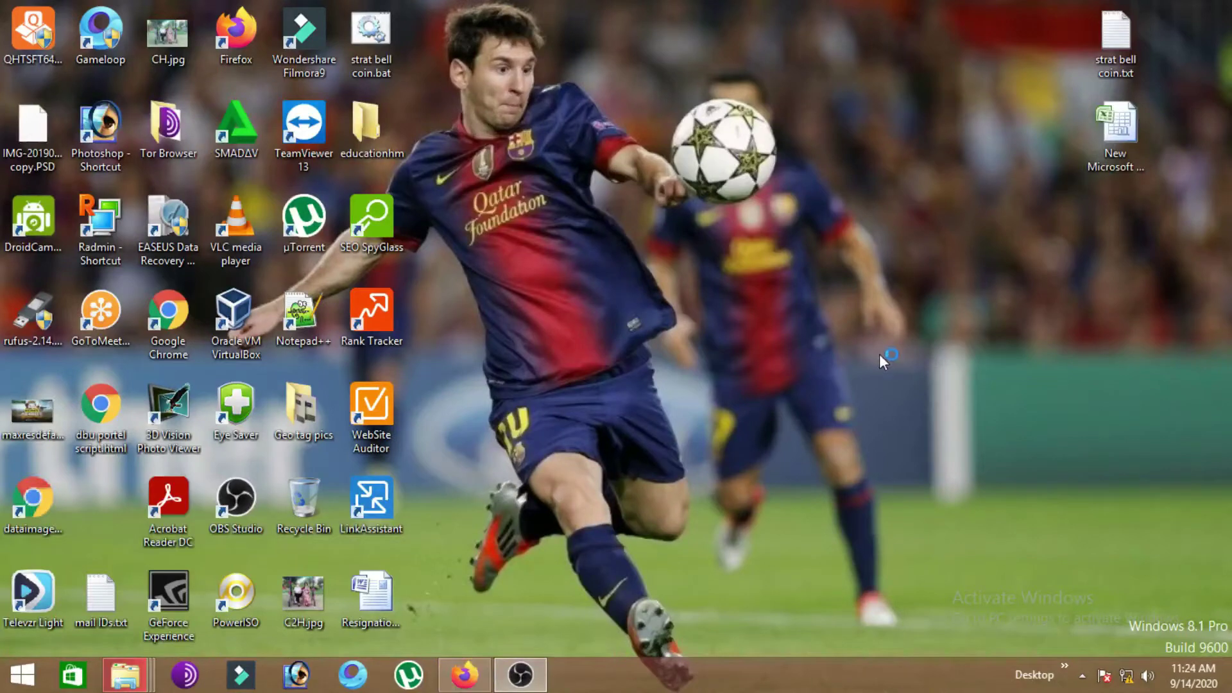
right_click(876, 319)
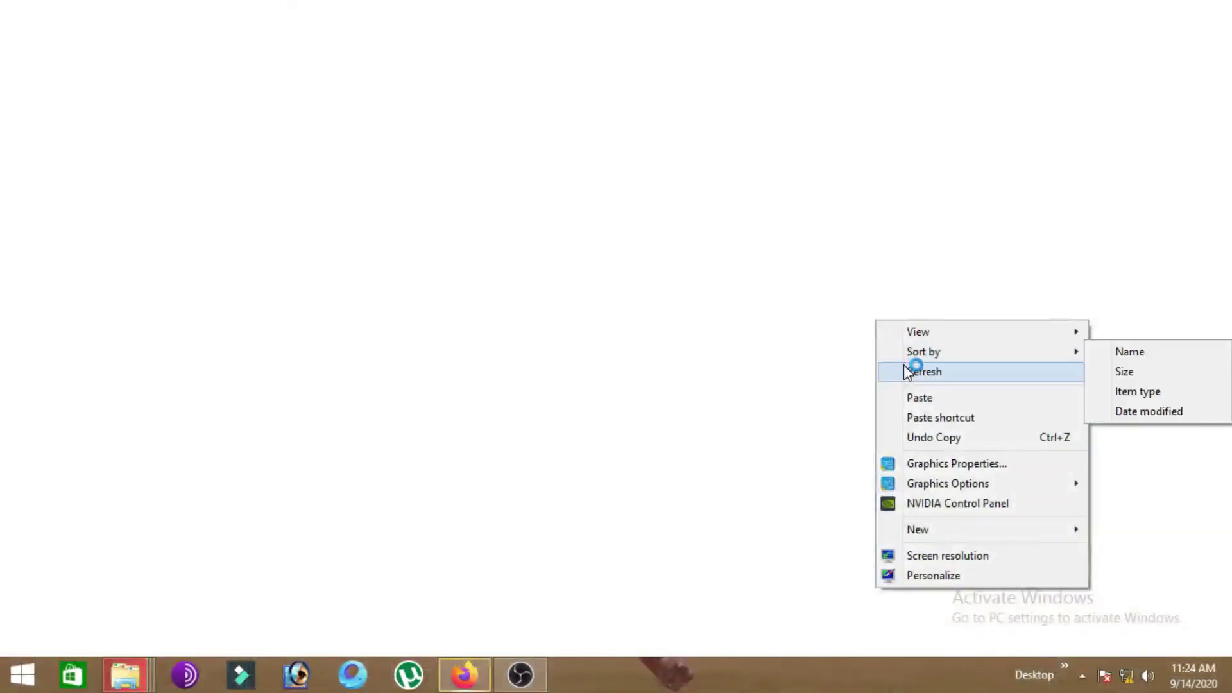
click(912, 372)
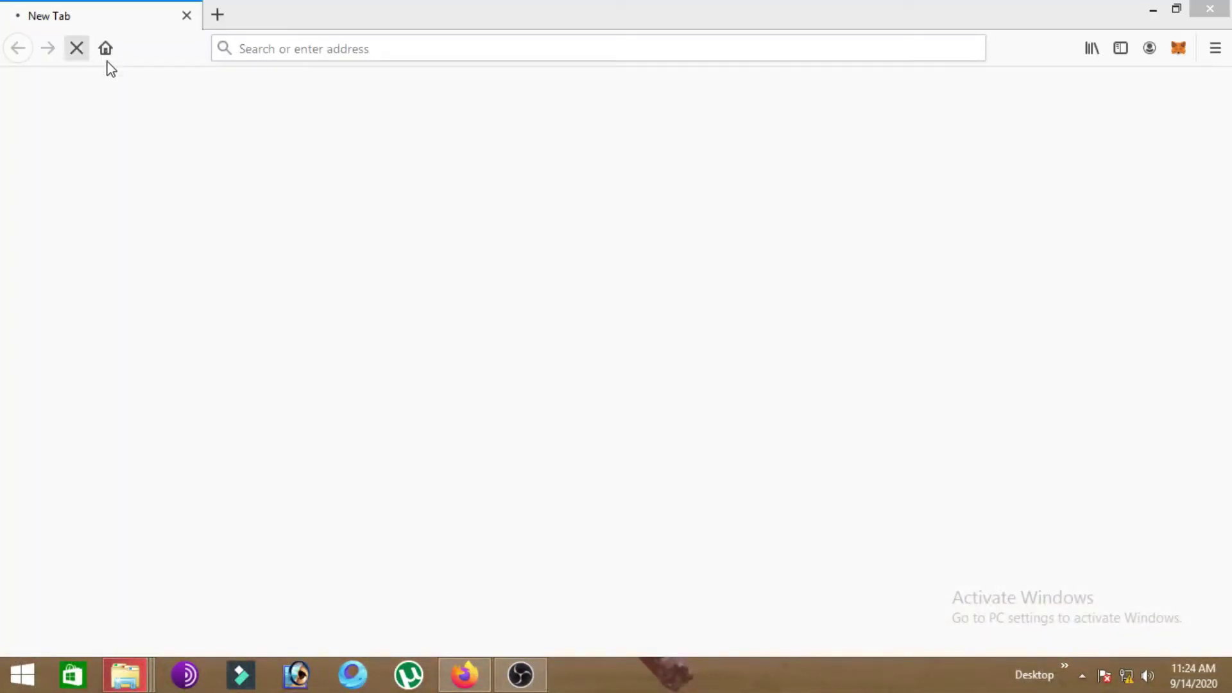
click(315, 55)
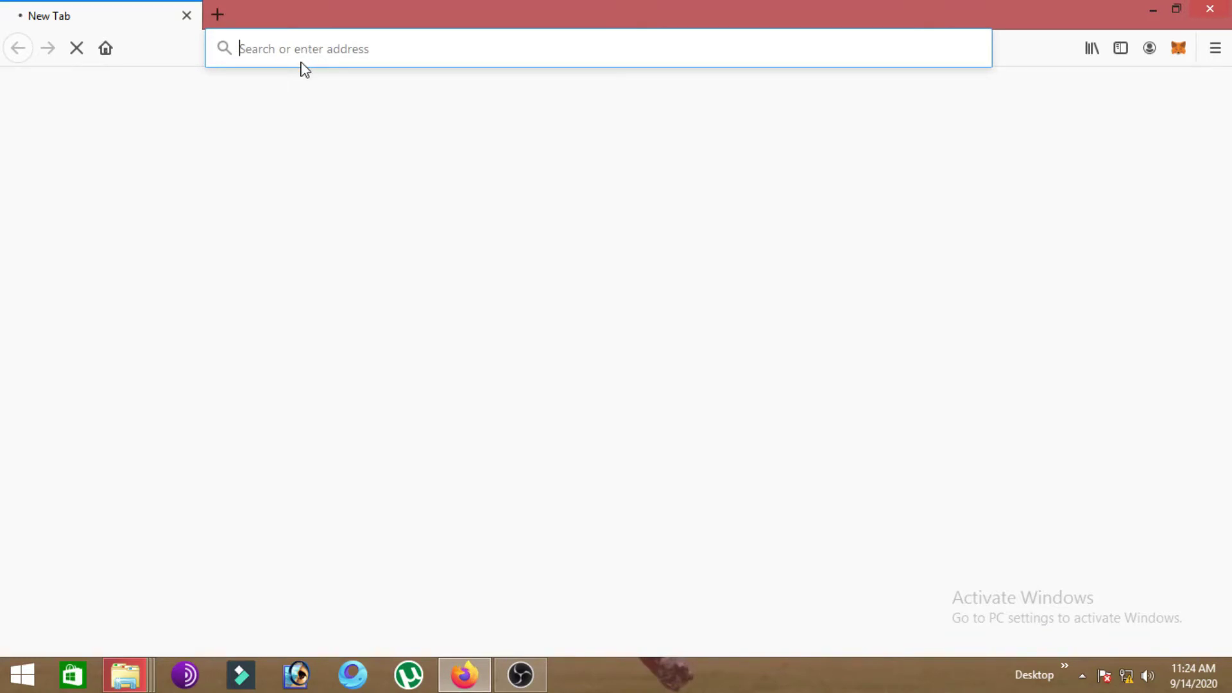
click(326, 52)
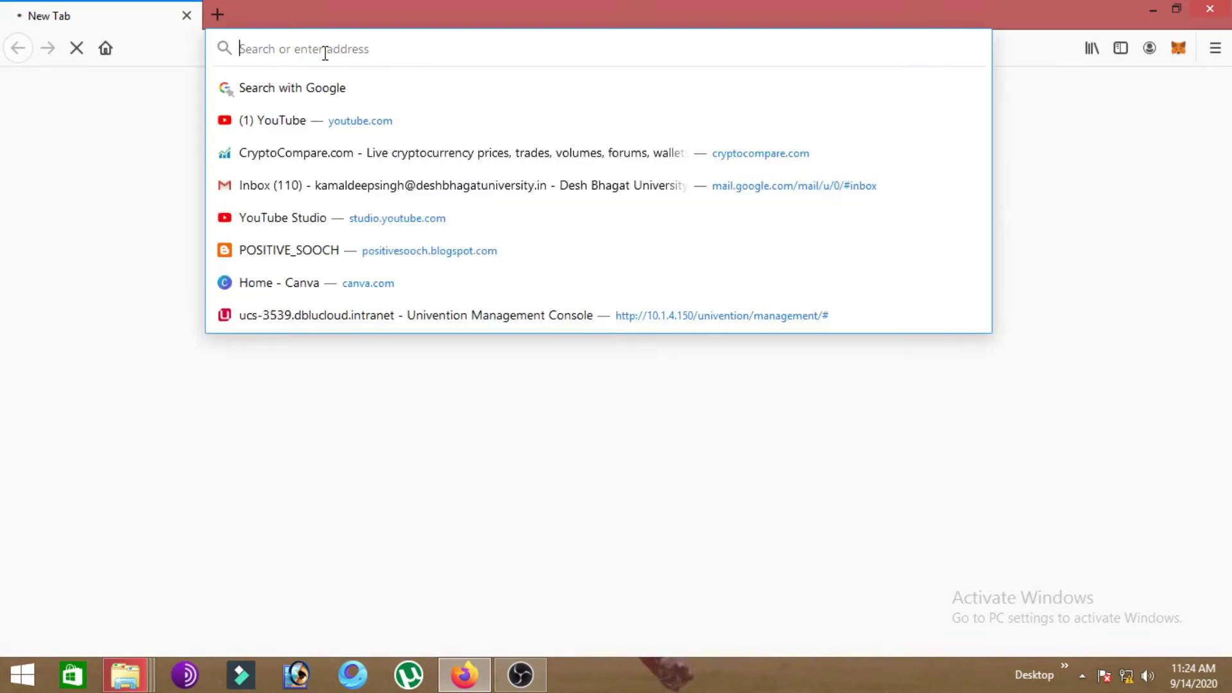
text(19)
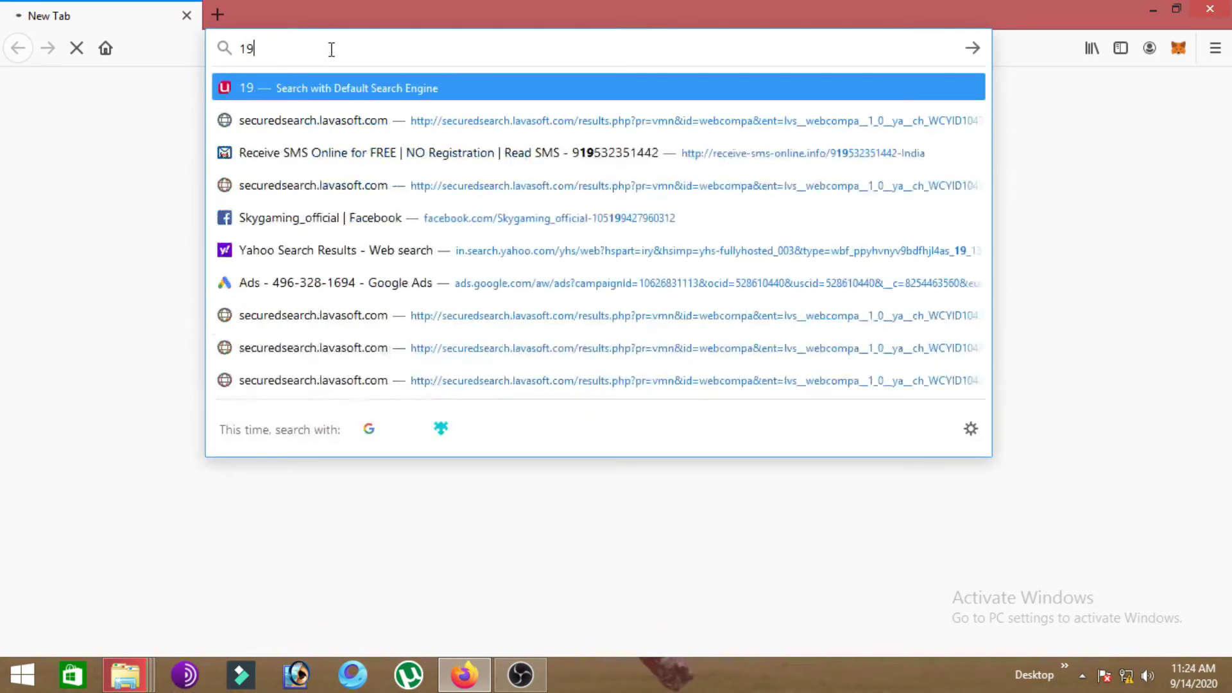
text(2.168)
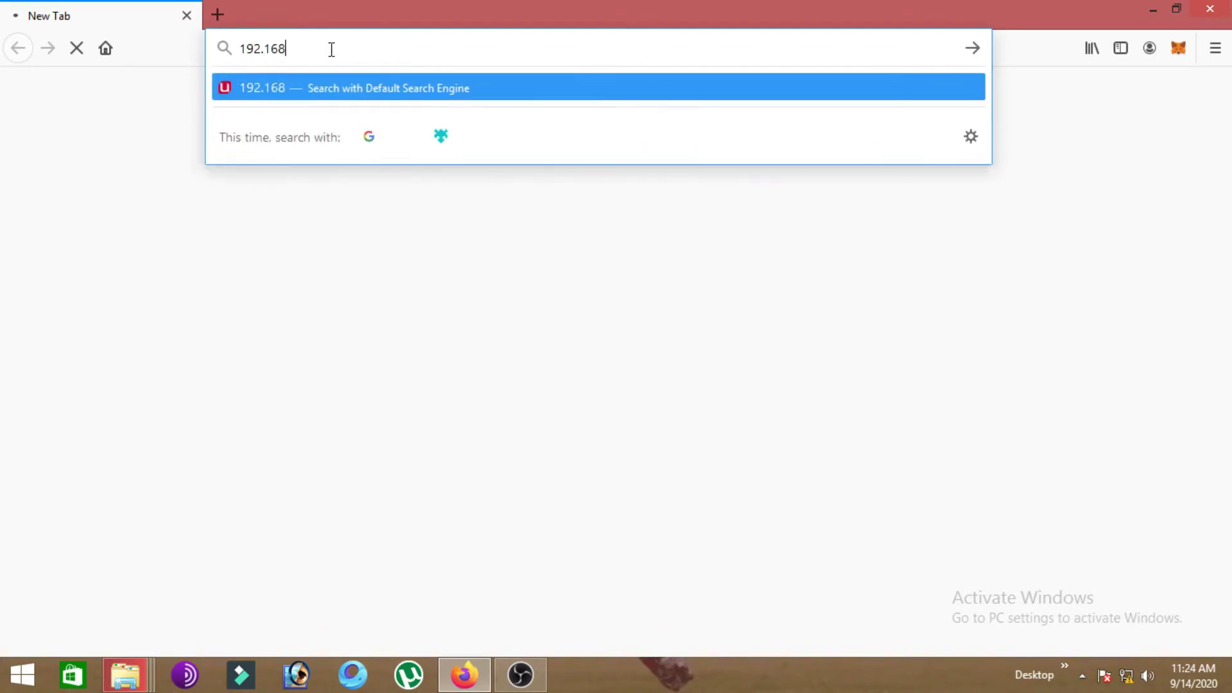
text(.0.50)
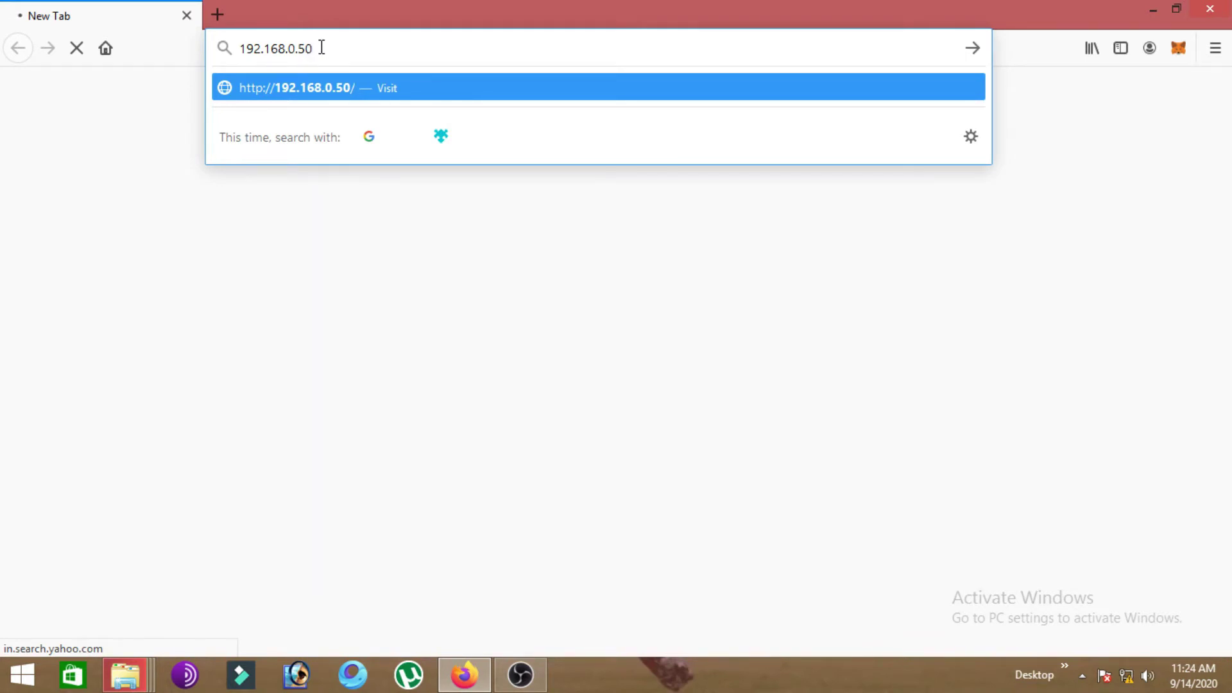
key(Return)
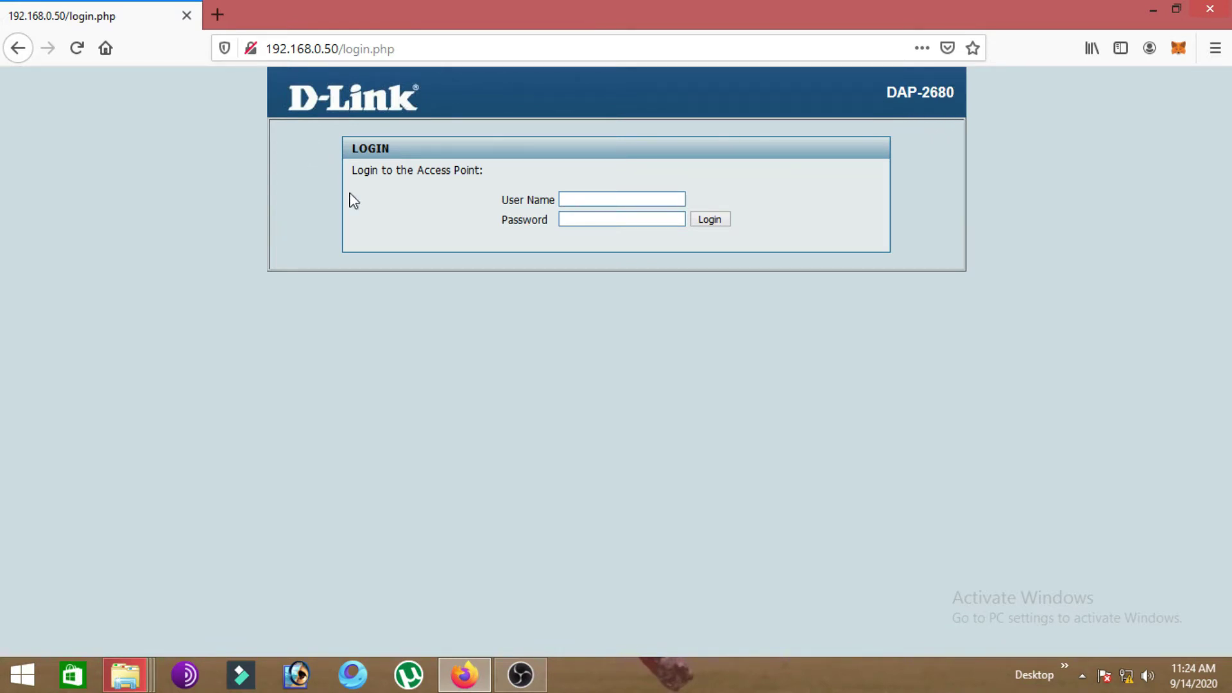
- Log in to the access point as admin with the account password, and decline saving the login
click(601, 218)
key(Tab)
key(ctrl+v)
key(Return)
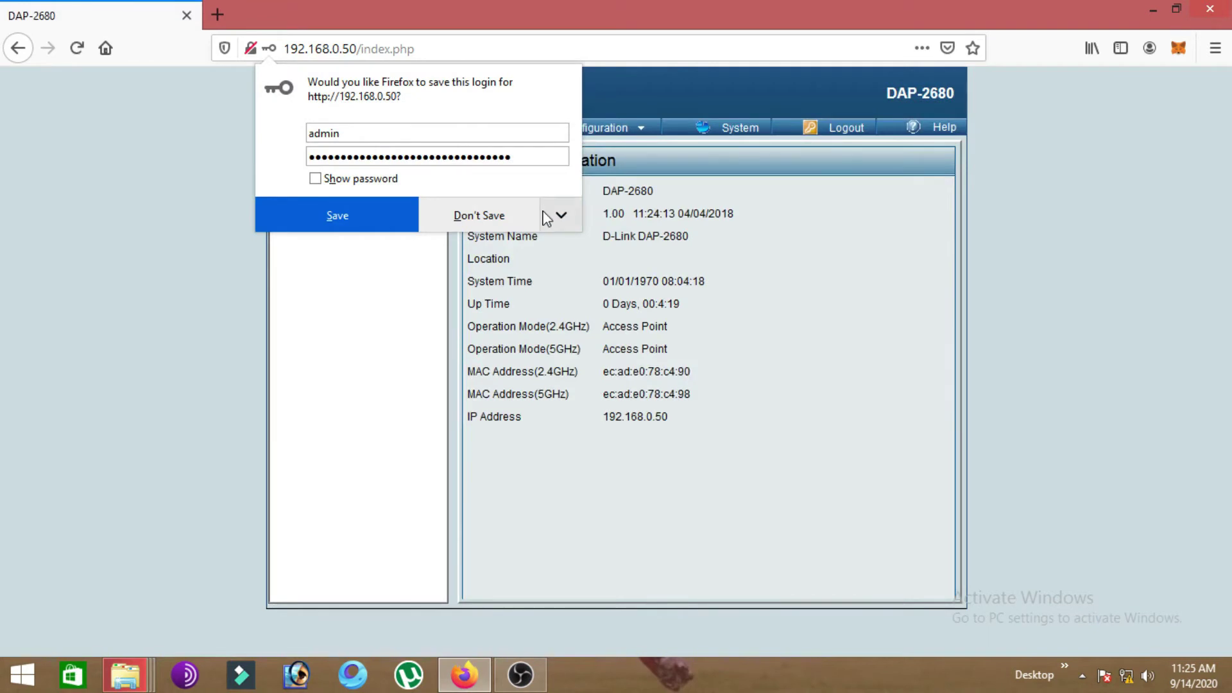
click(498, 219)
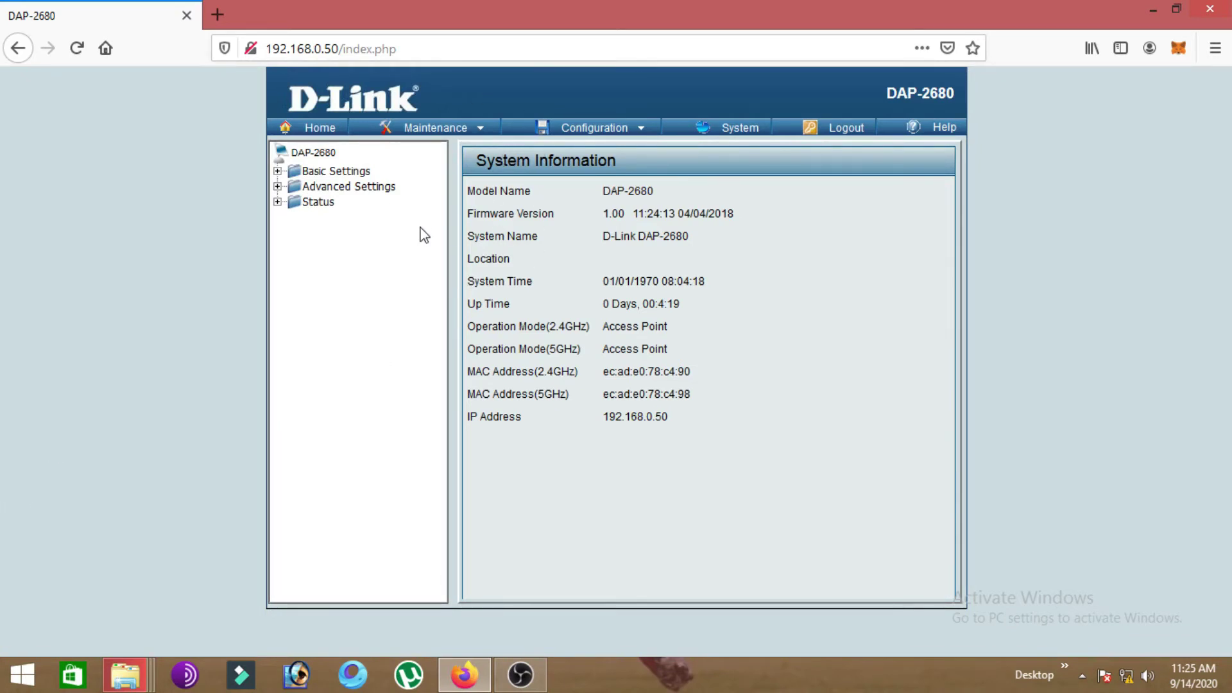
- Set the access point's static IP address to 192.168.0.71 in the basic LAN settings and save them
click(277, 172)
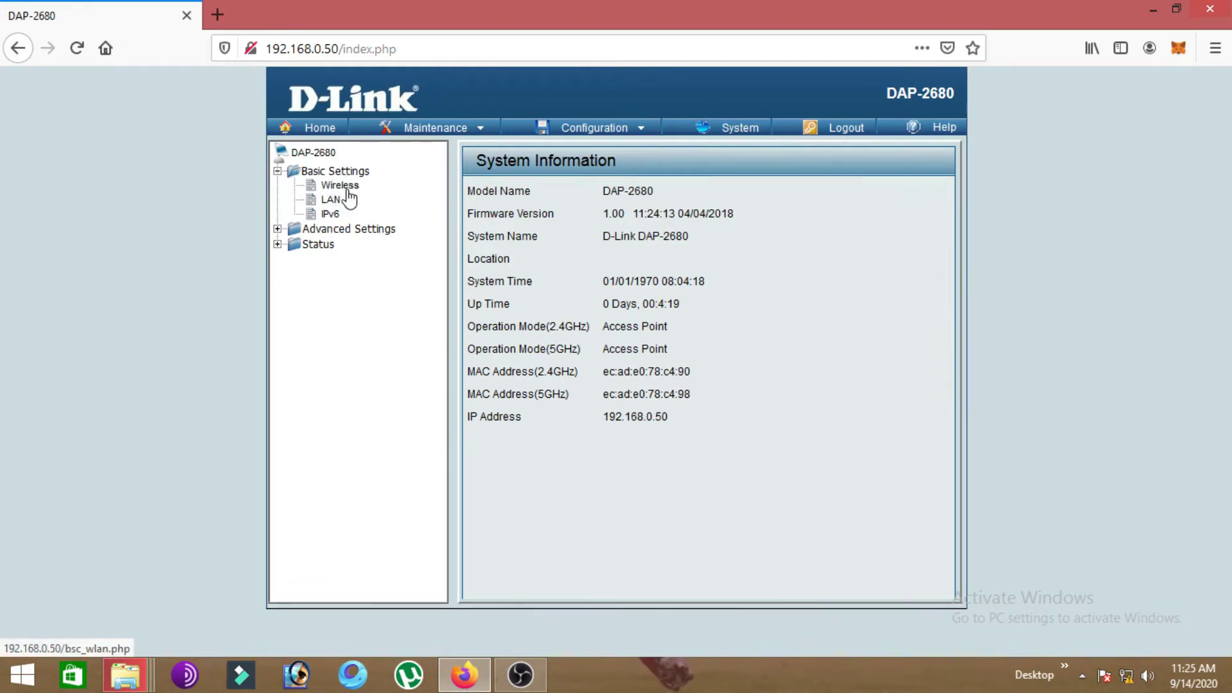
click(330, 200)
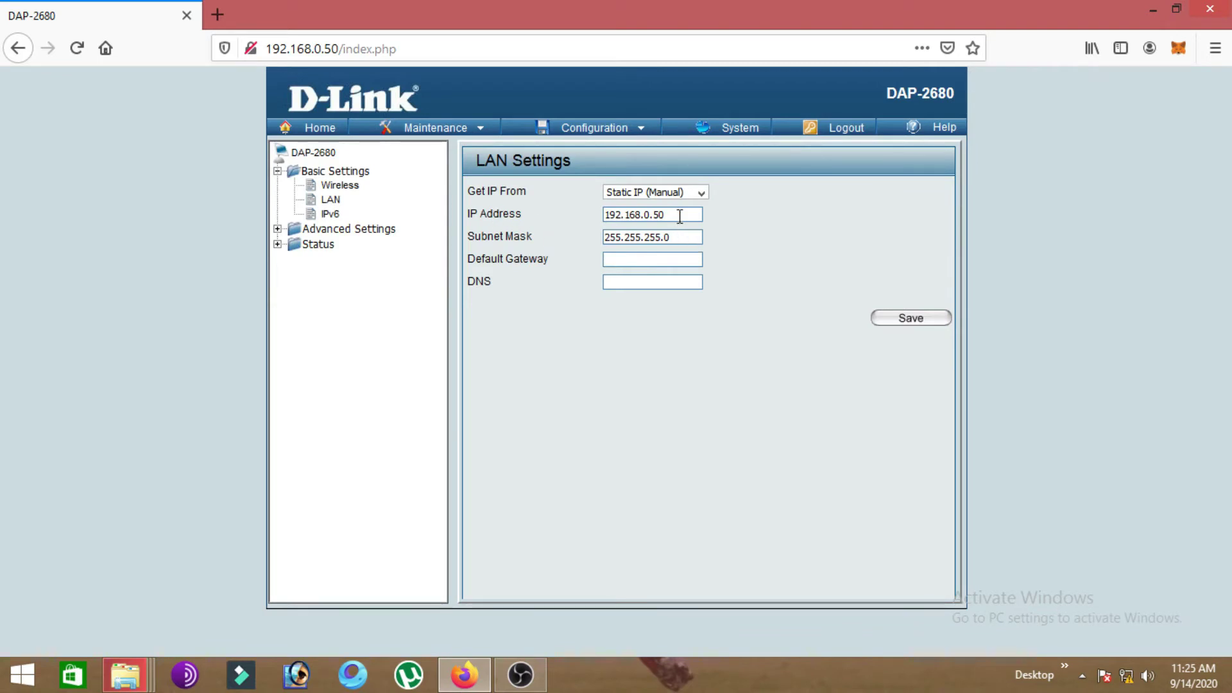
drag(679, 216, 575, 203)
click(616, 219)
click(681, 215)
text(0)
drag(676, 214, 652, 223)
click(915, 324)
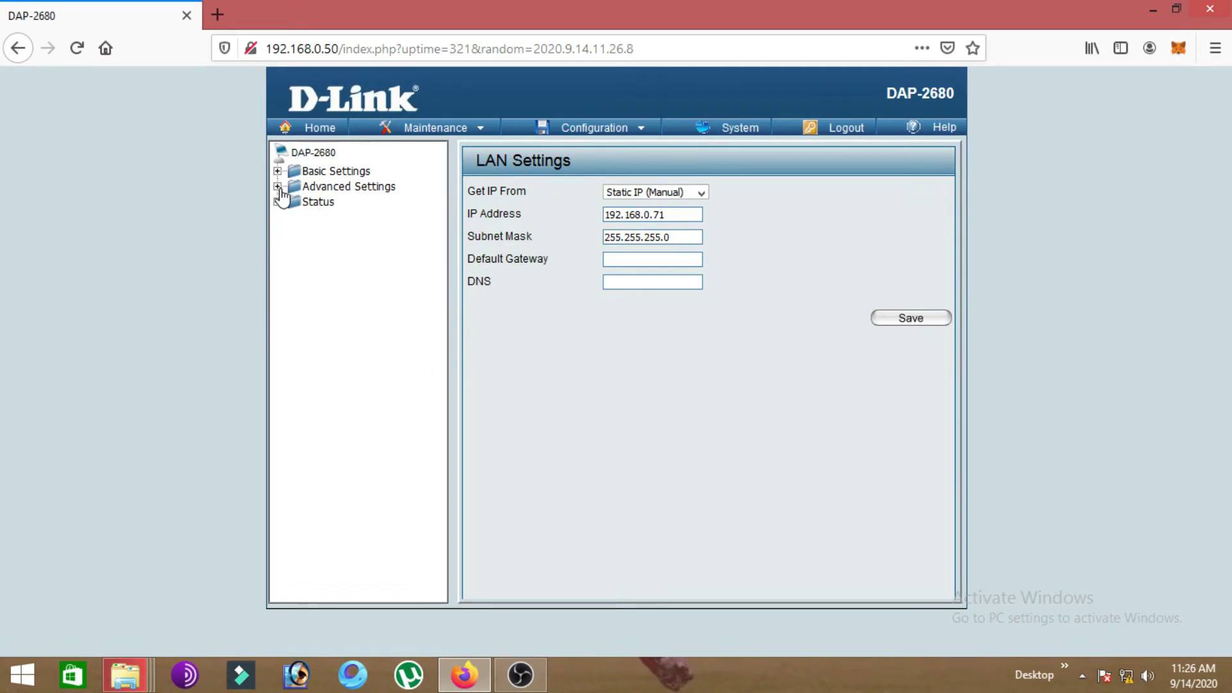
- Open the basic wireless settings and choose 2.4GHz as the wireless band
click(277, 171)
click(327, 188)
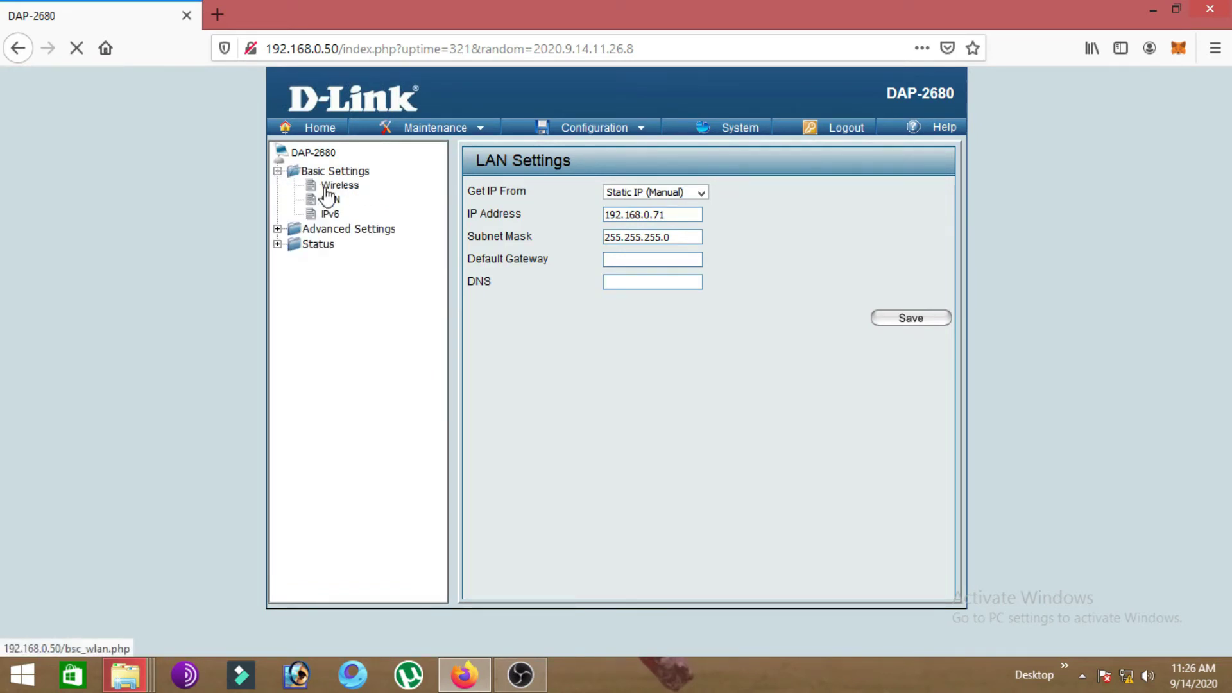
mouse_move(475, 182)
mouse_down()
mouse_move(609, 173)
mouse_move(452, 179)
mouse_up()
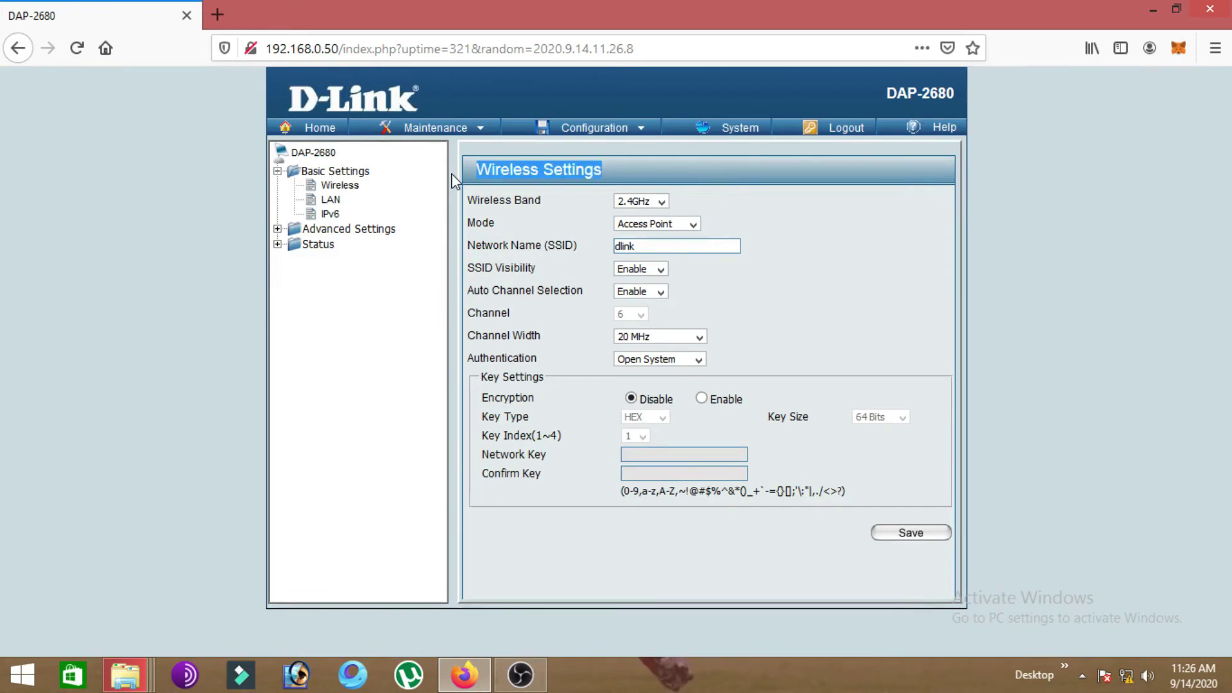
click(596, 218)
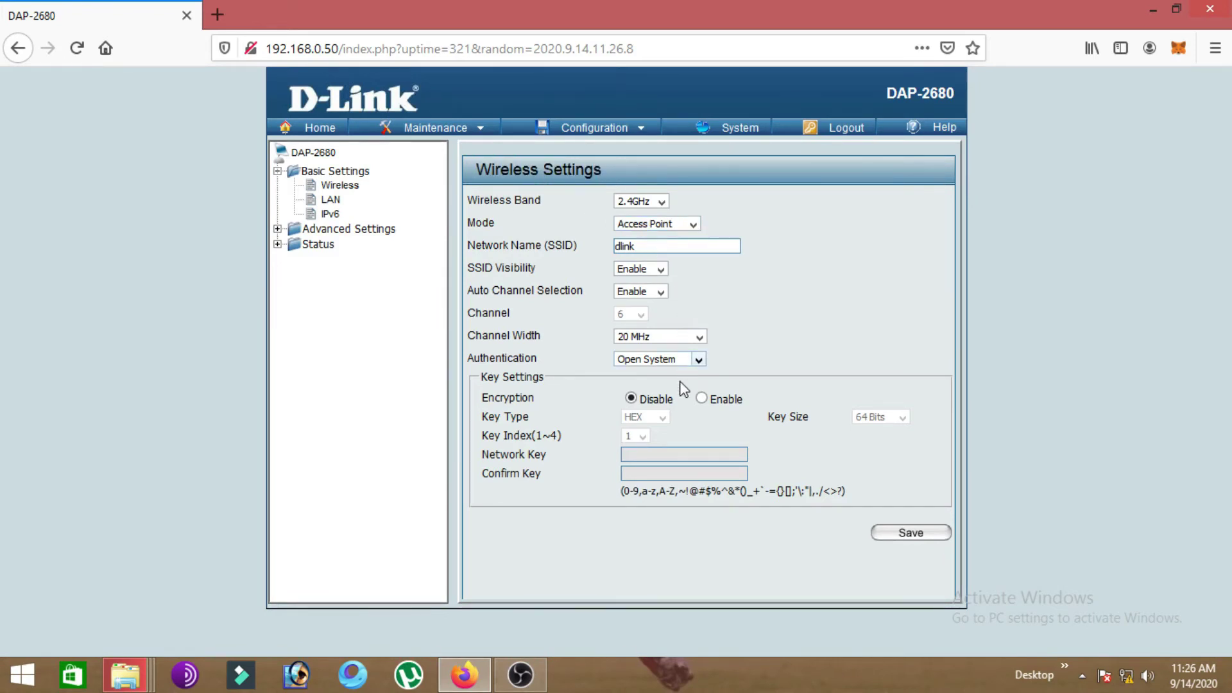
click(658, 202)
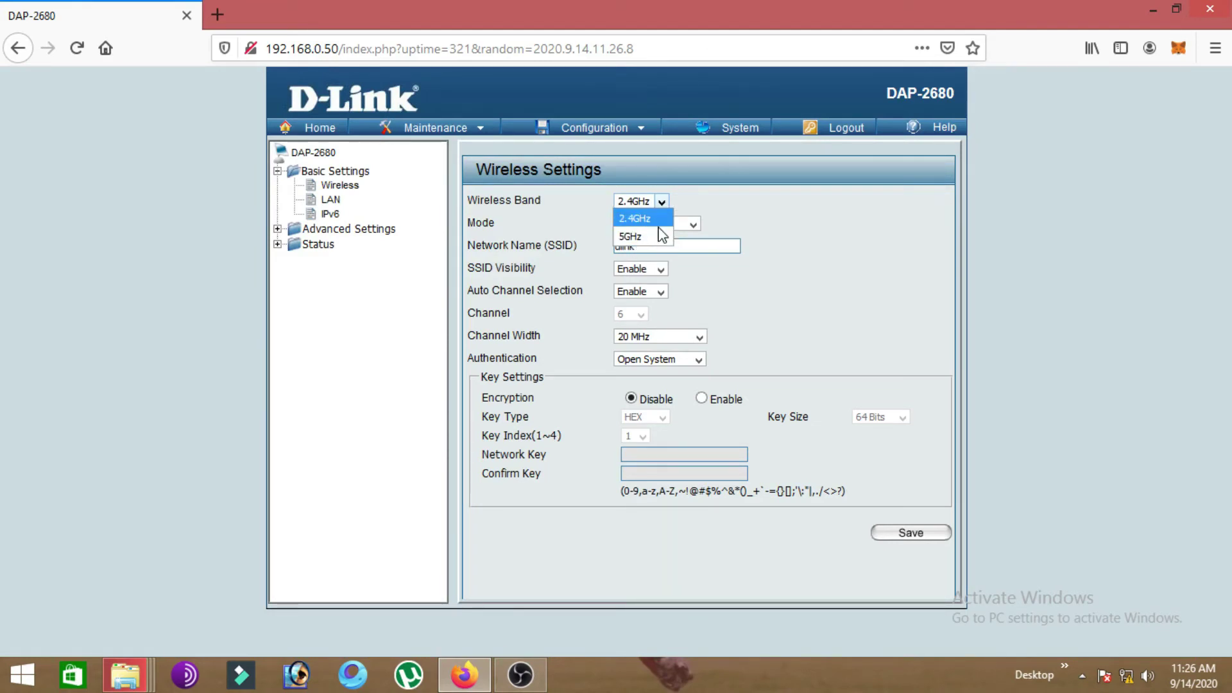
click(665, 213)
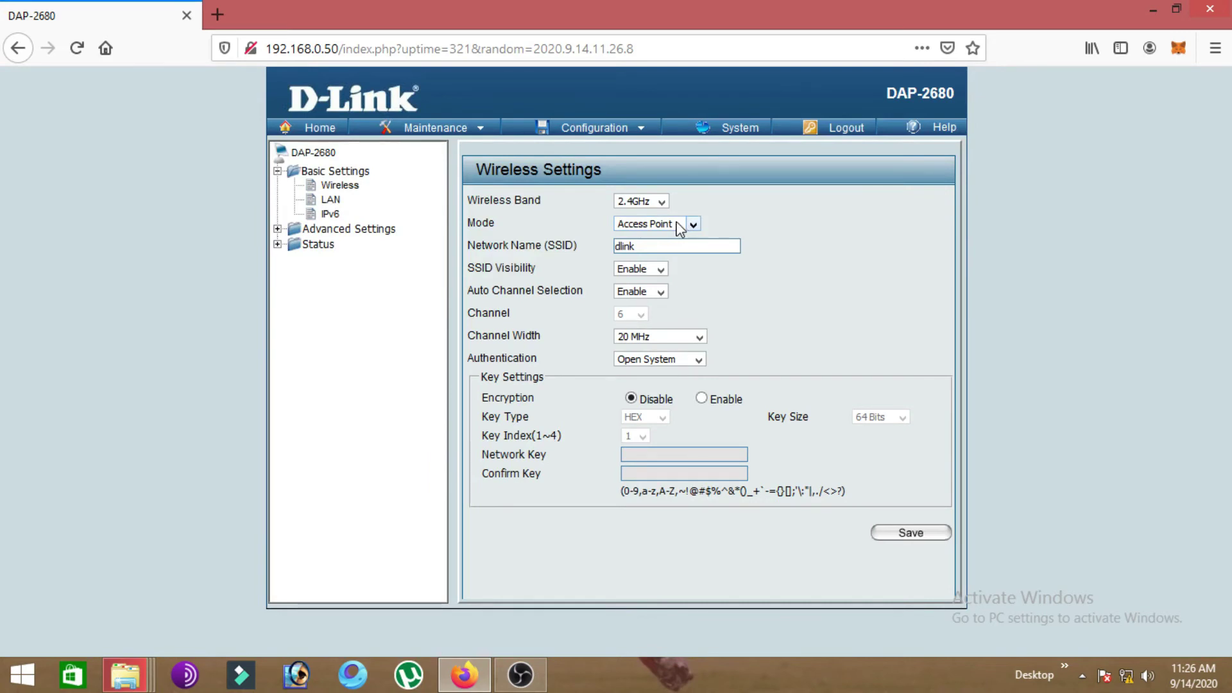
click(645, 203)
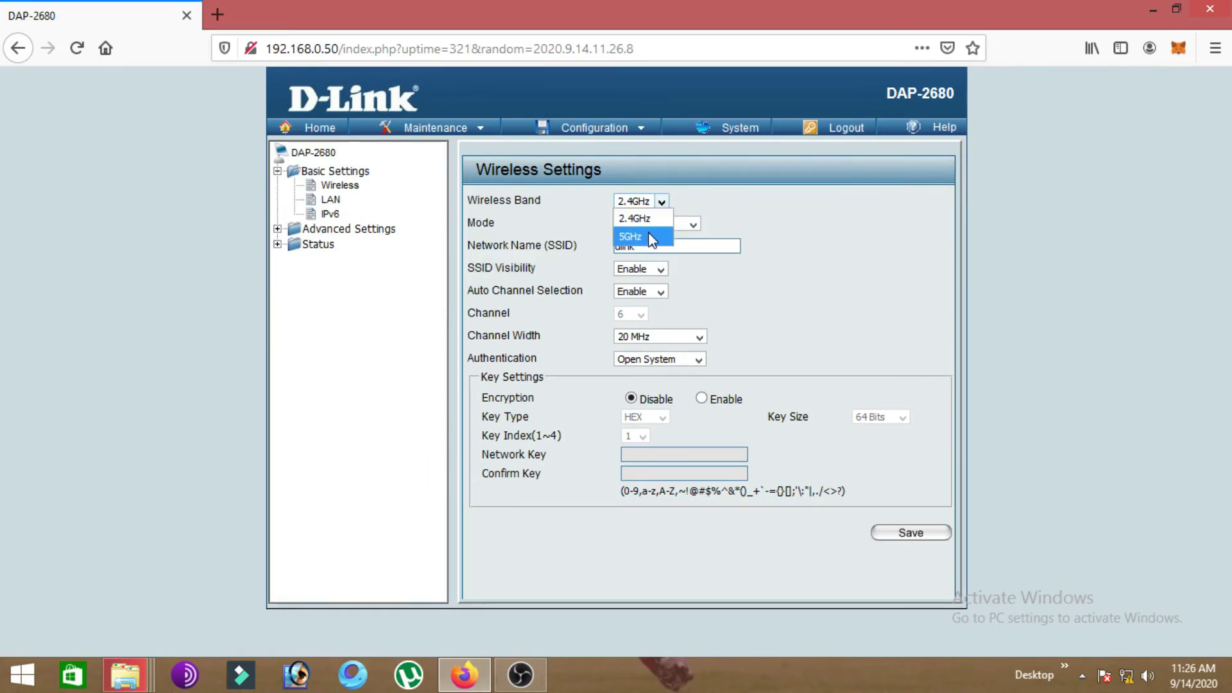
click(659, 201)
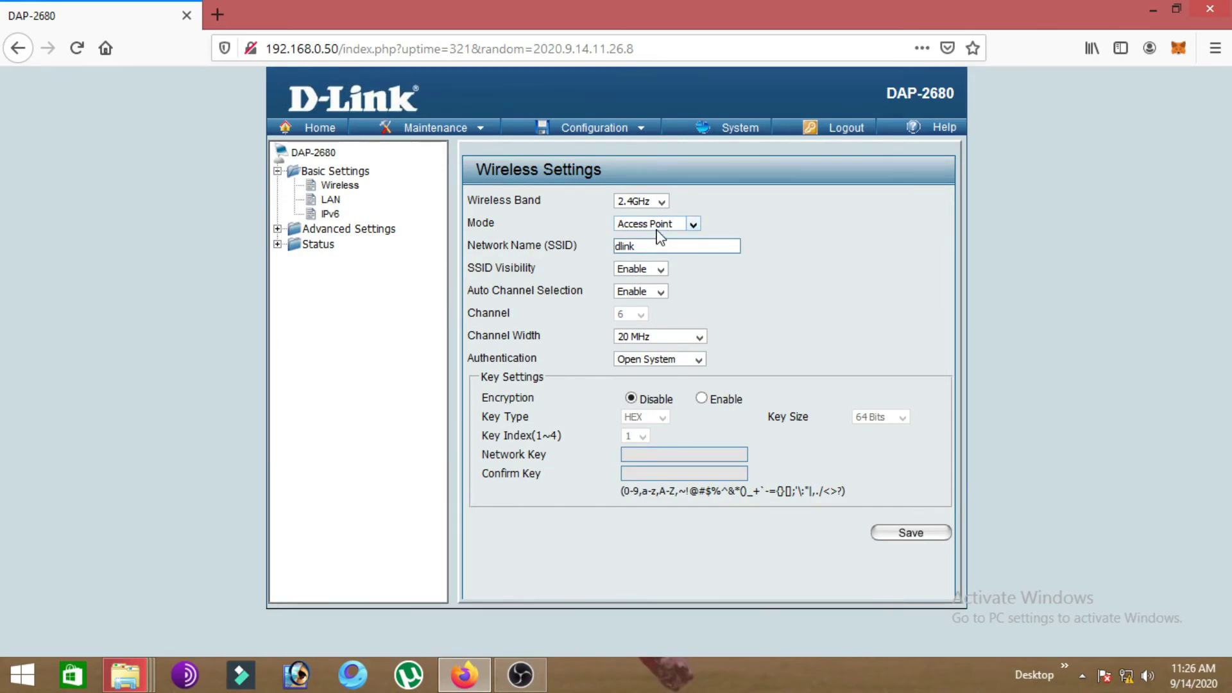
- Keep the mode as Access Point and set the wireless network name (SSID) to Hostel D3
click(675, 222)
click(675, 223)
click(672, 231)
click(671, 229)
drag(466, 247, 609, 247)
text(Hostel D3)
drag(670, 246, 586, 246)
click(602, 280)
- Set the channel width to Auto 20/40 MHz, leave the network key fields empty, and save the wireless settings
click(680, 338)
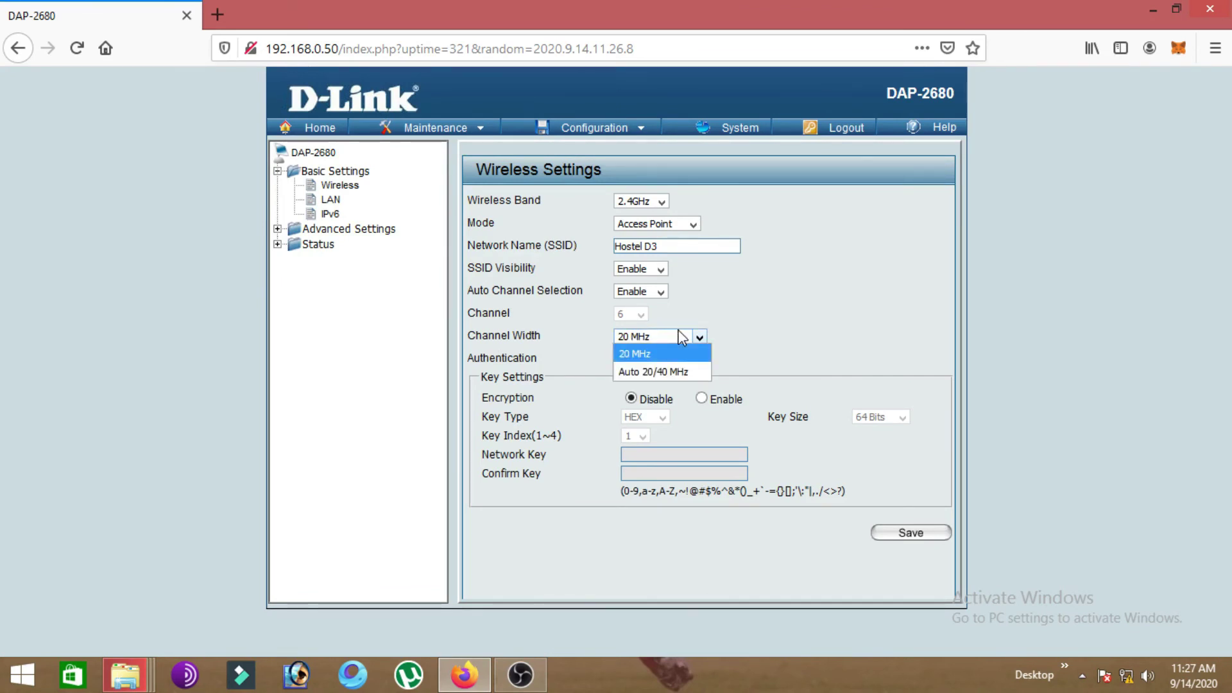
click(645, 371)
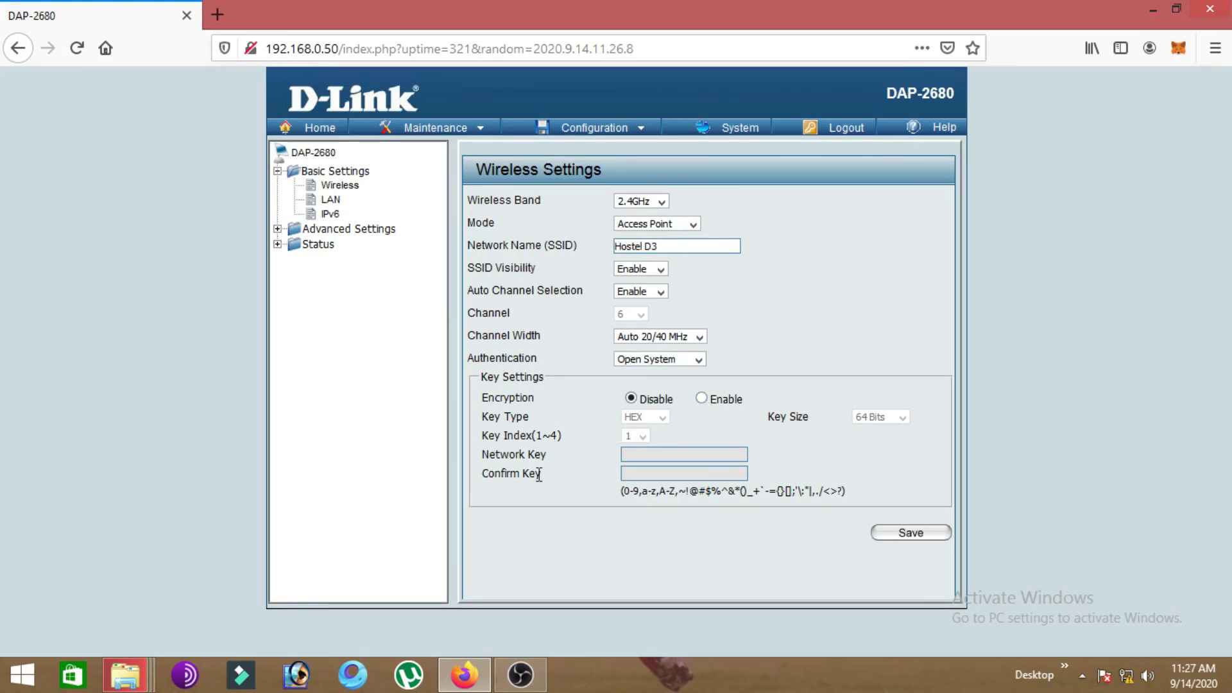
drag(482, 454, 570, 440)
click(486, 473)
drag(487, 473, 638, 462)
click(644, 456)
click(907, 534)
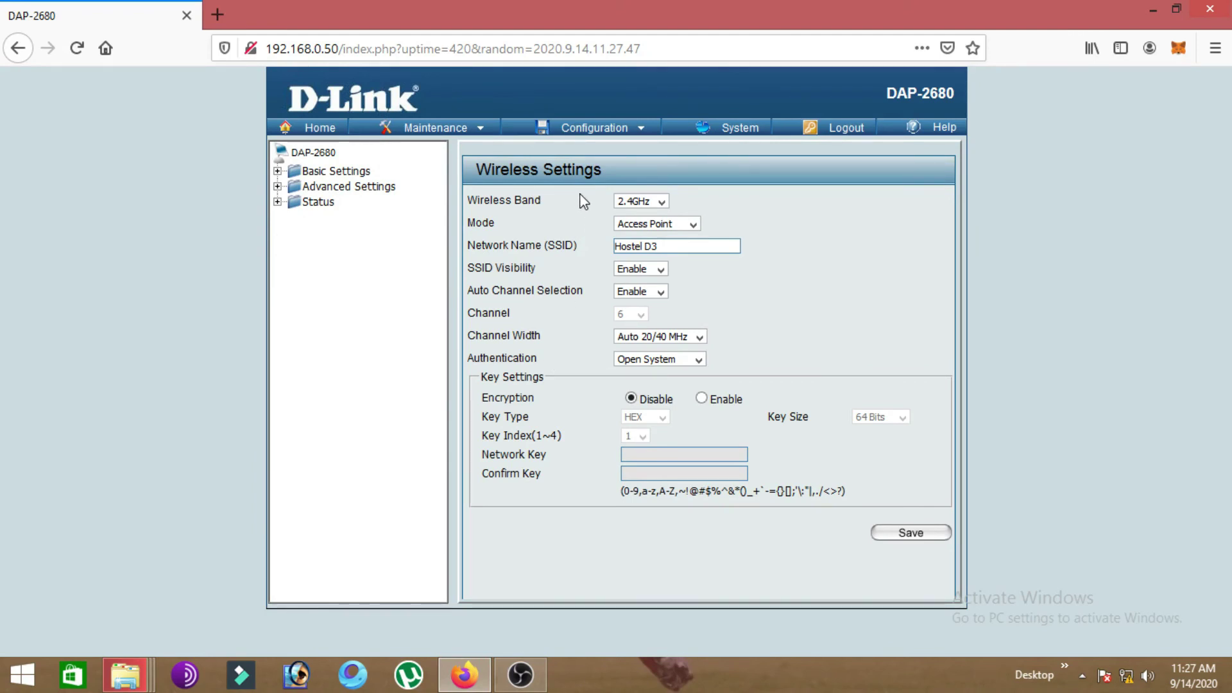
- Save and activate the changed configuration on the access point
mouse_move(604, 136)
mouse_move(559, 131)
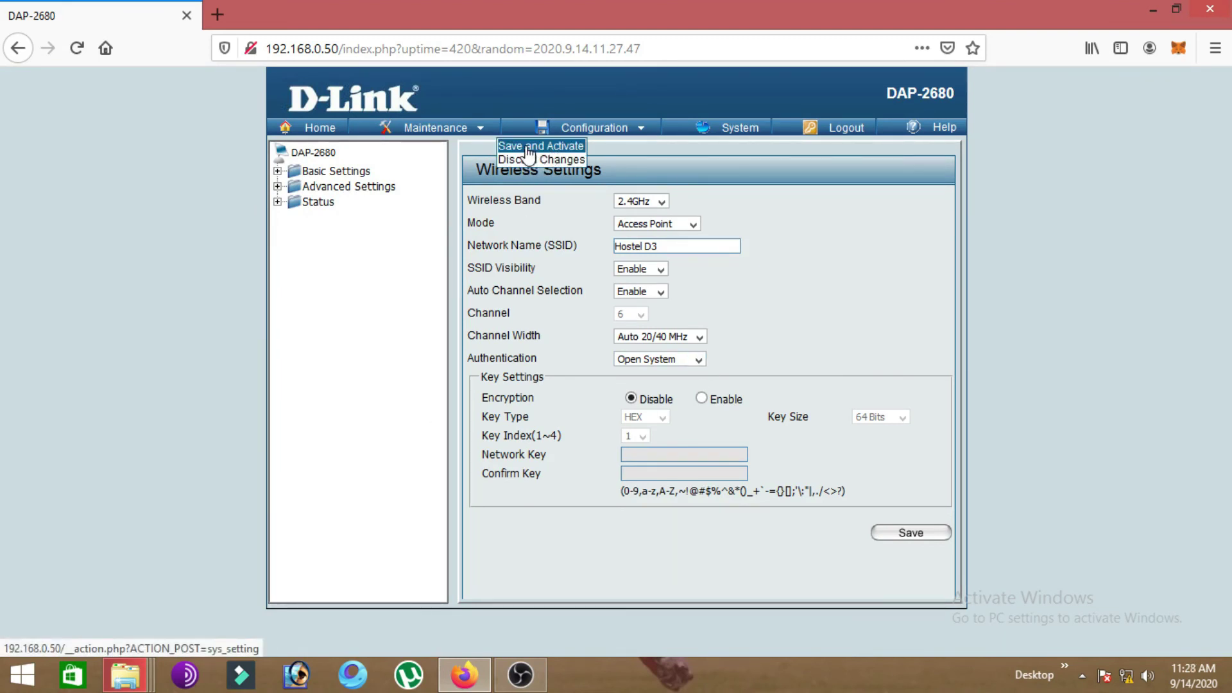
click(550, 147)
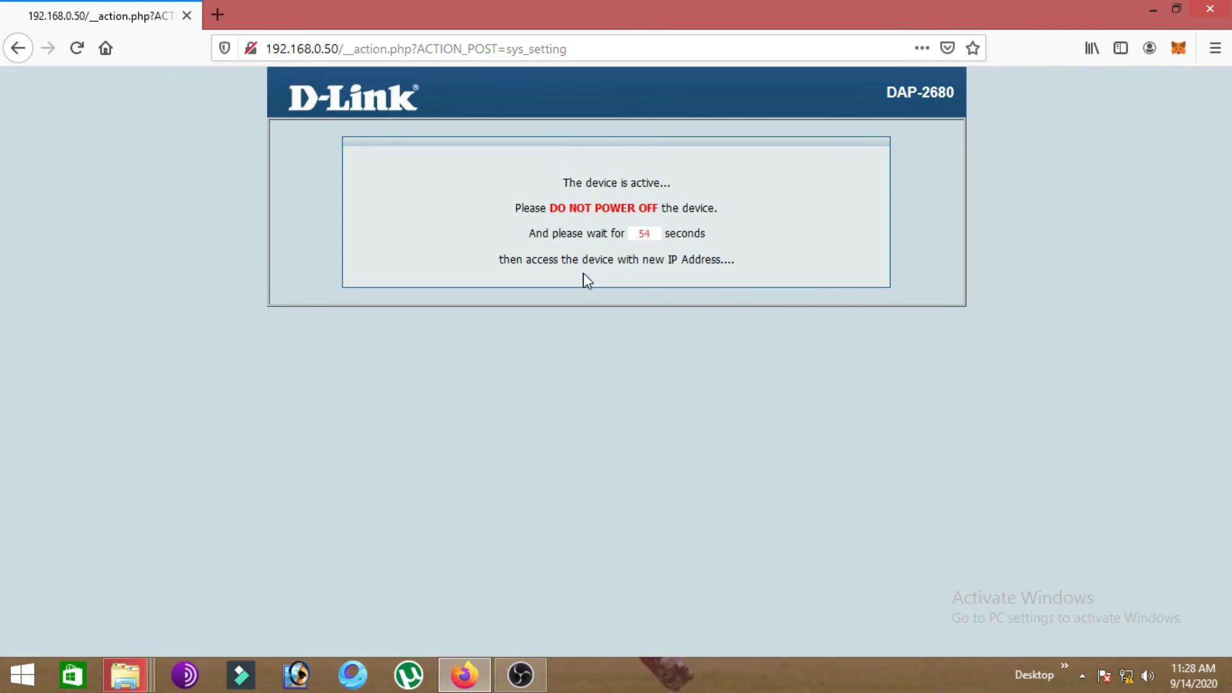
drag(541, 206, 679, 204)
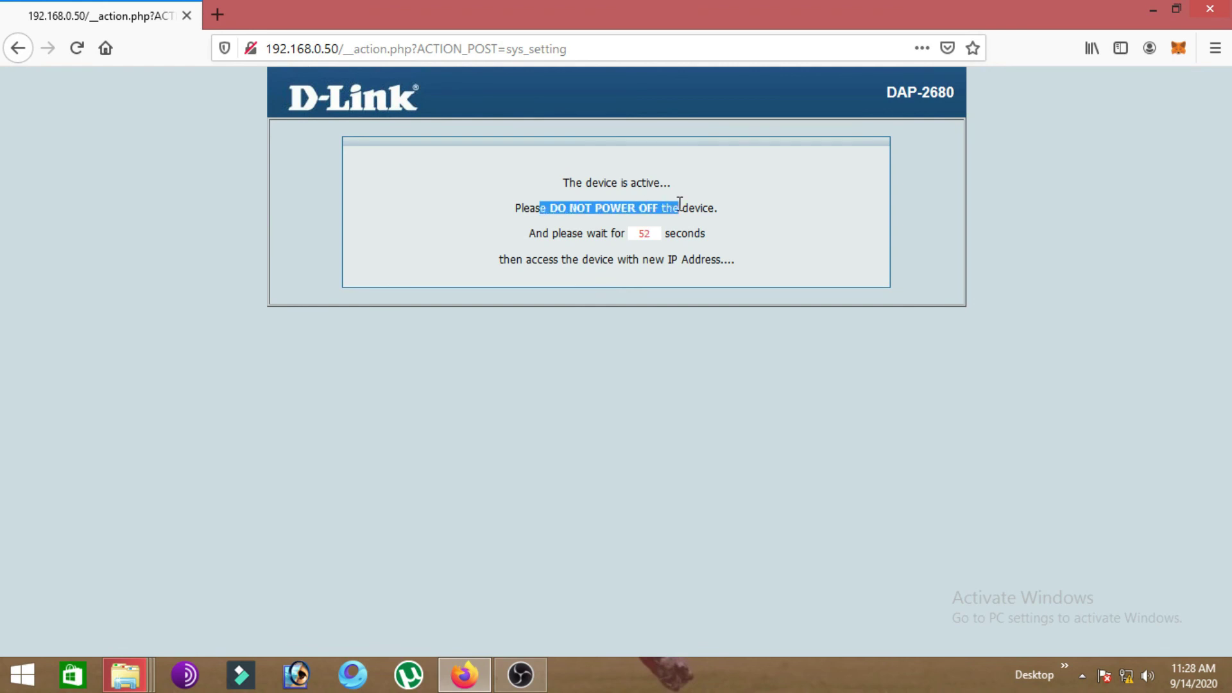
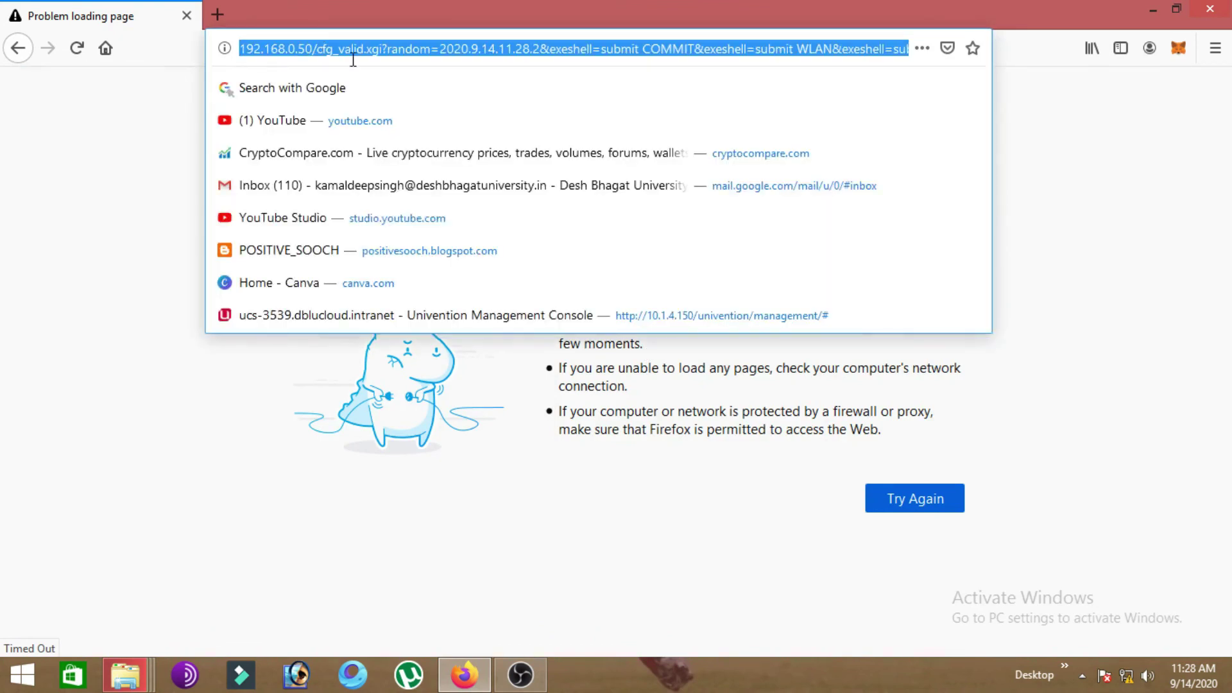
- Load the access point's login page at its new address 192.168.0.71 and place the cursor in the user name field
text(192.)
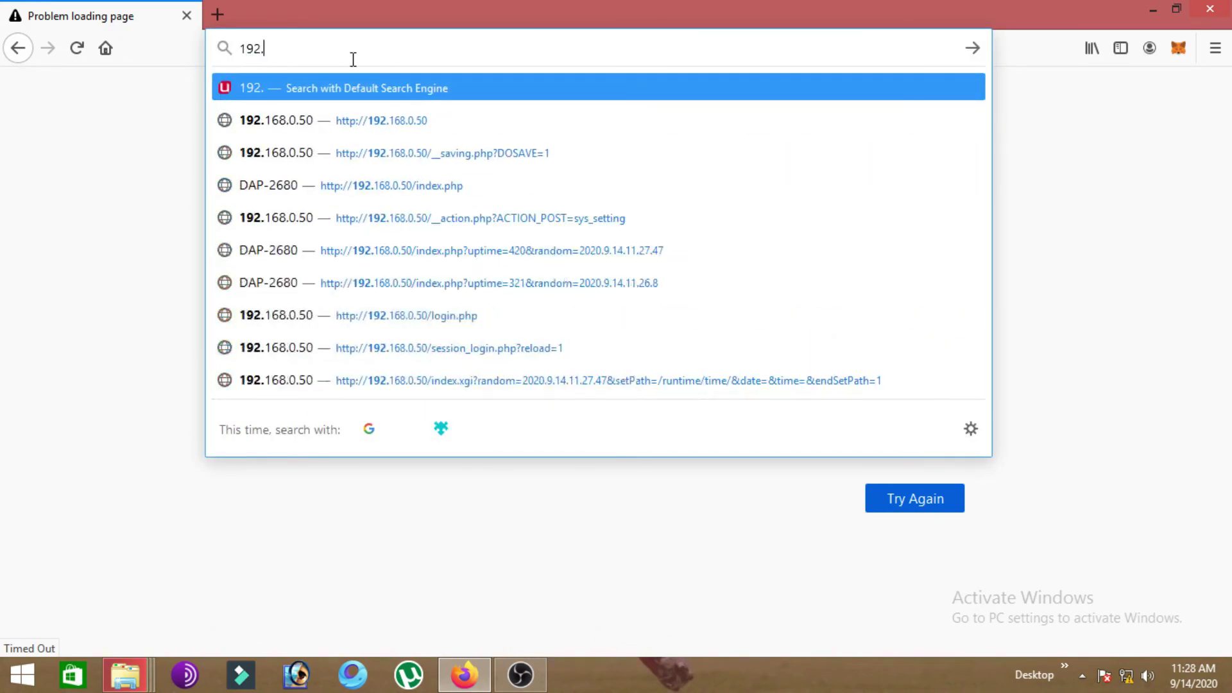
text(168)
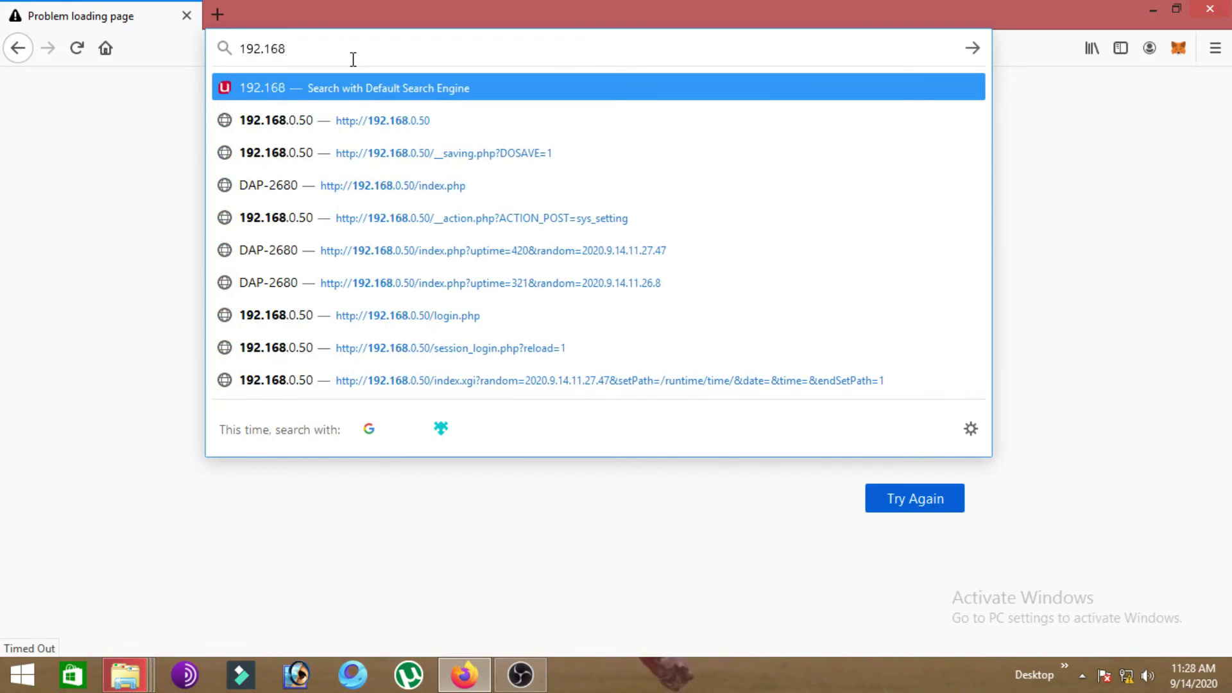
text(.0.71)
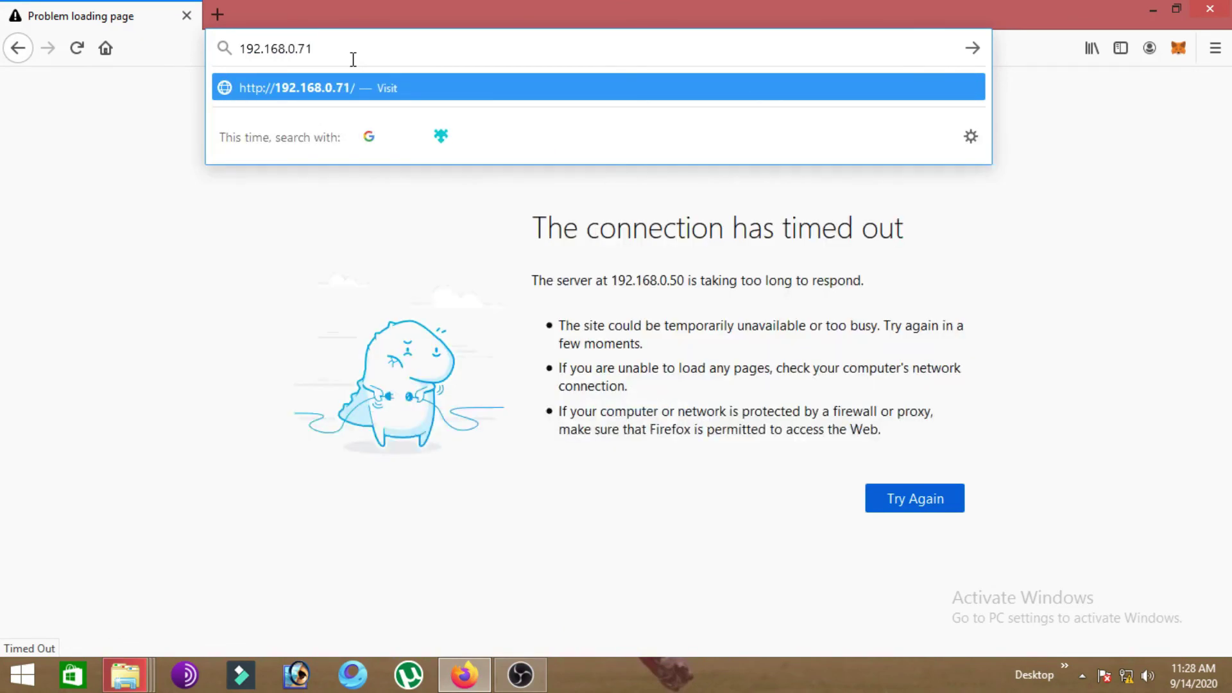
key(Return)
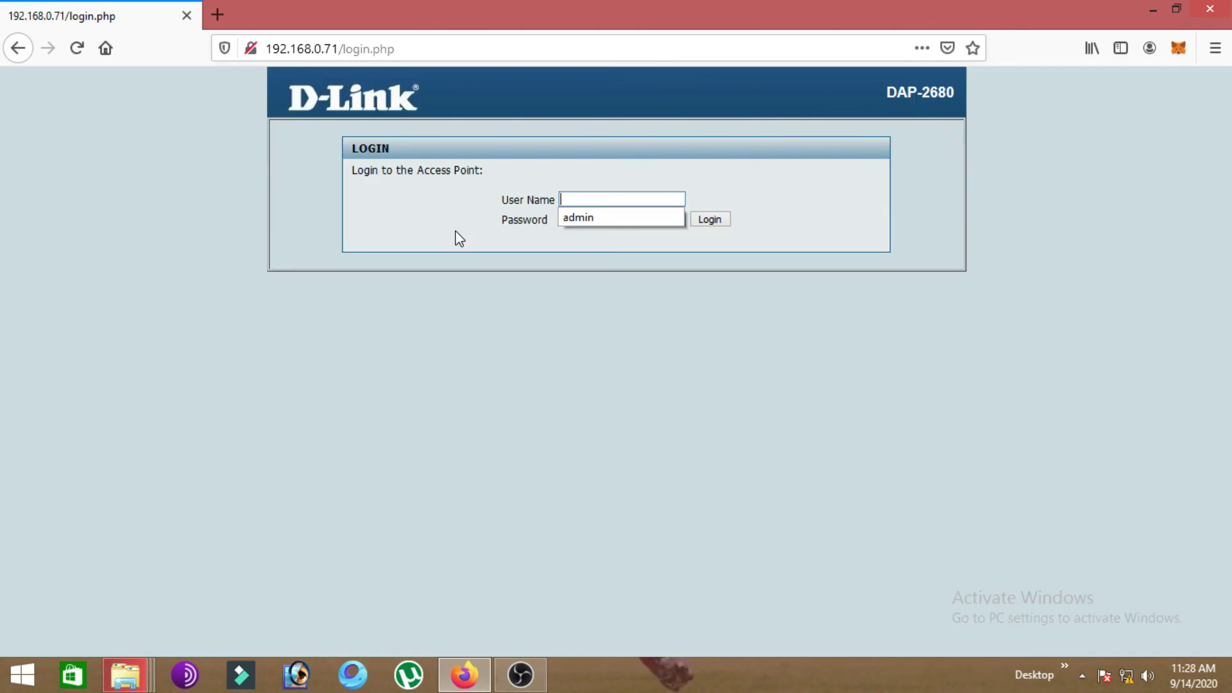
click(582, 198)
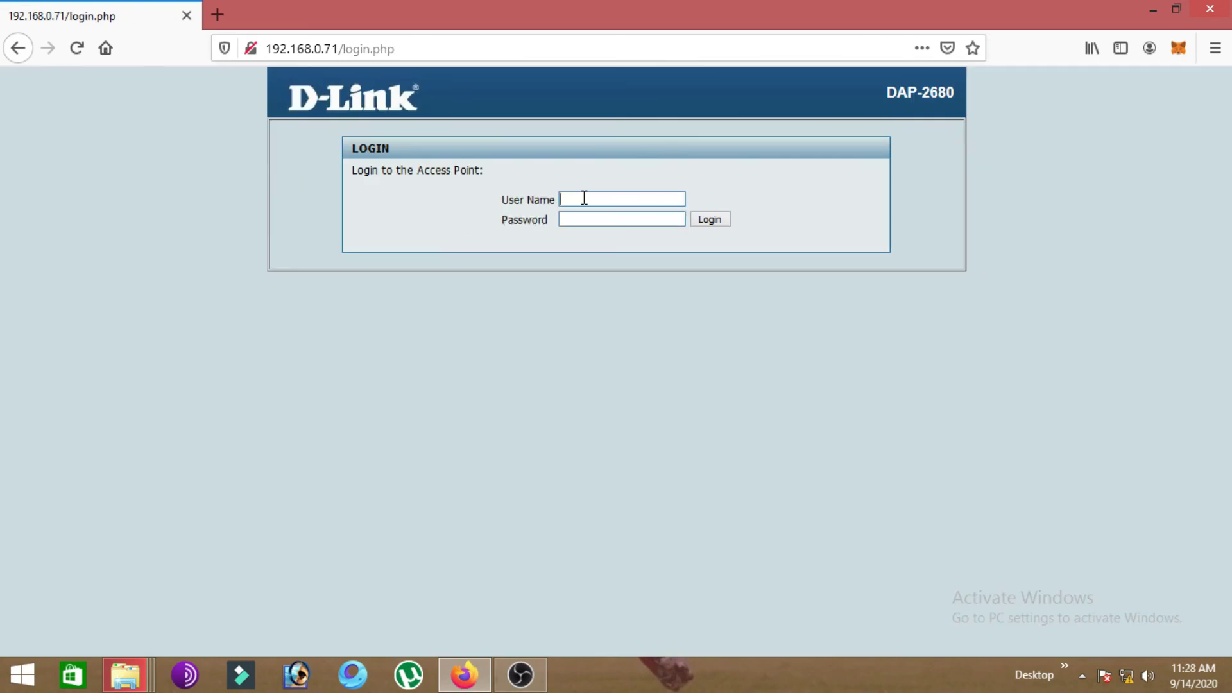
click(584, 200)
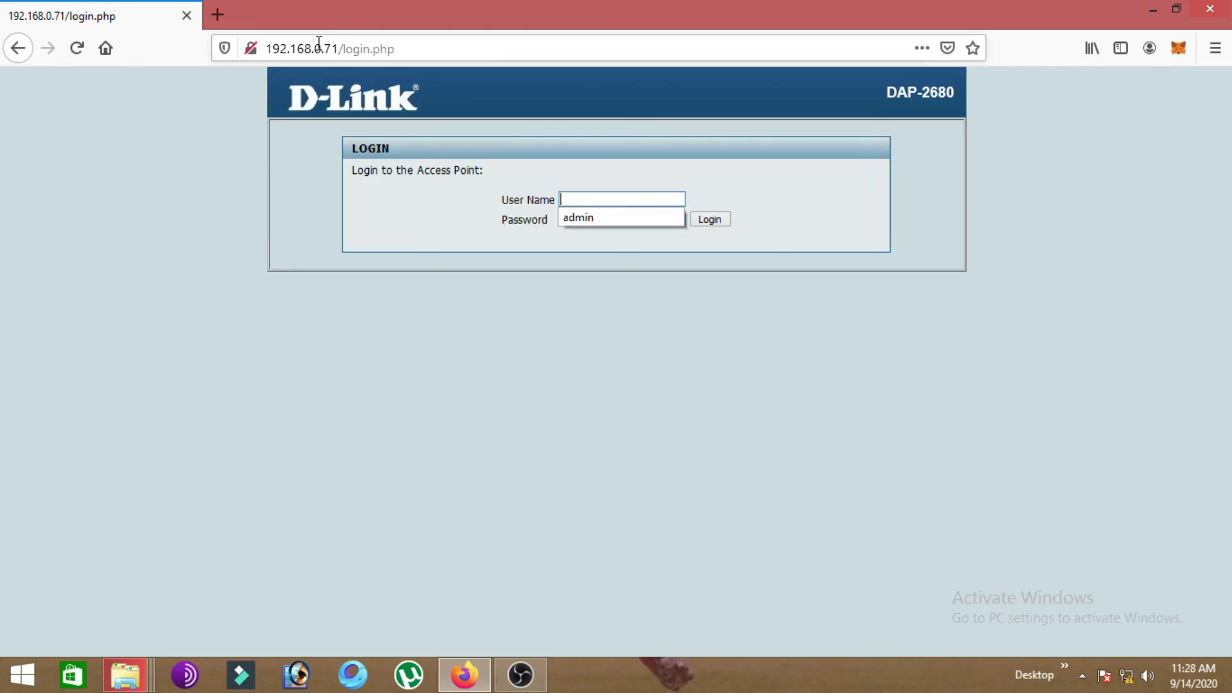